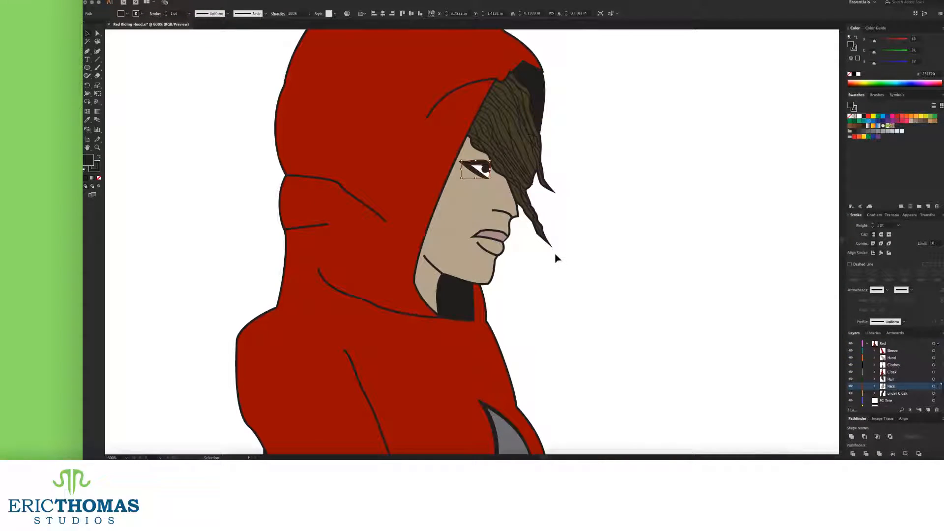
Step: Select the brown hair shape and raise its stroke weight to 3 pt
left_click(550, 245)
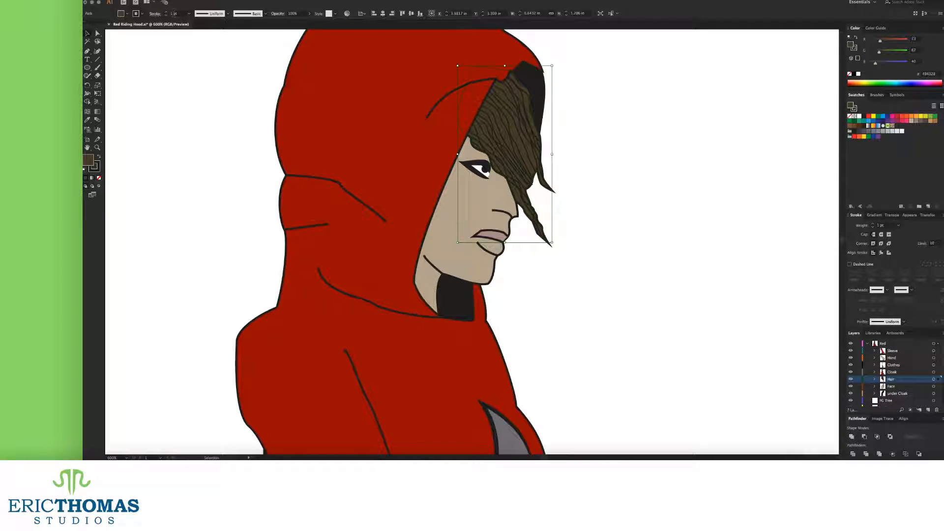
left_click(167, 13)
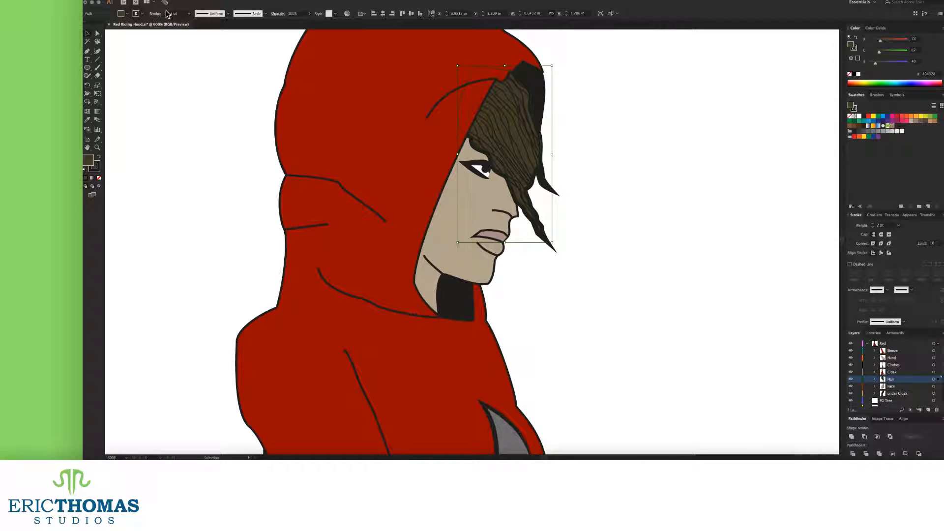
left_click(166, 13)
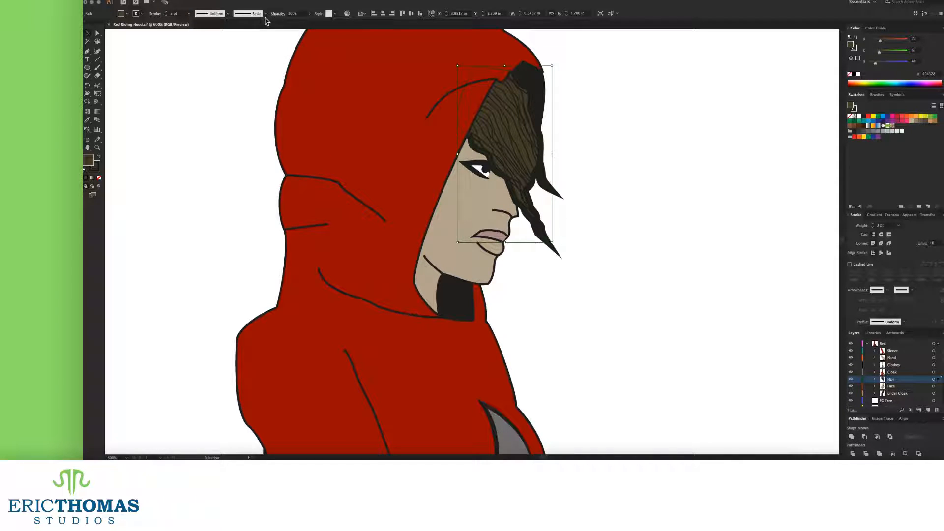
Step: Apply the Charcoal - Feather brush to the hair shape's outline
left_click(265, 15)
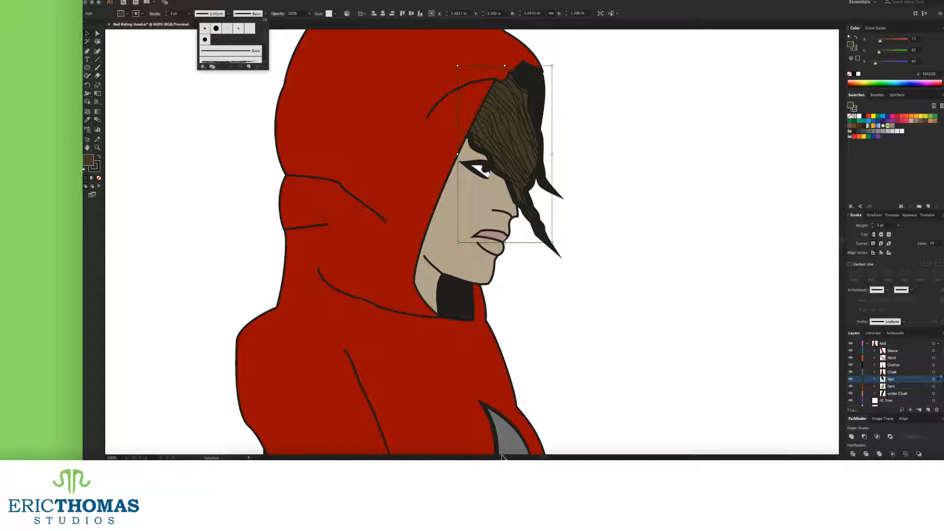
left_click(502, 456)
left_click(265, 15)
left_click(236, 62)
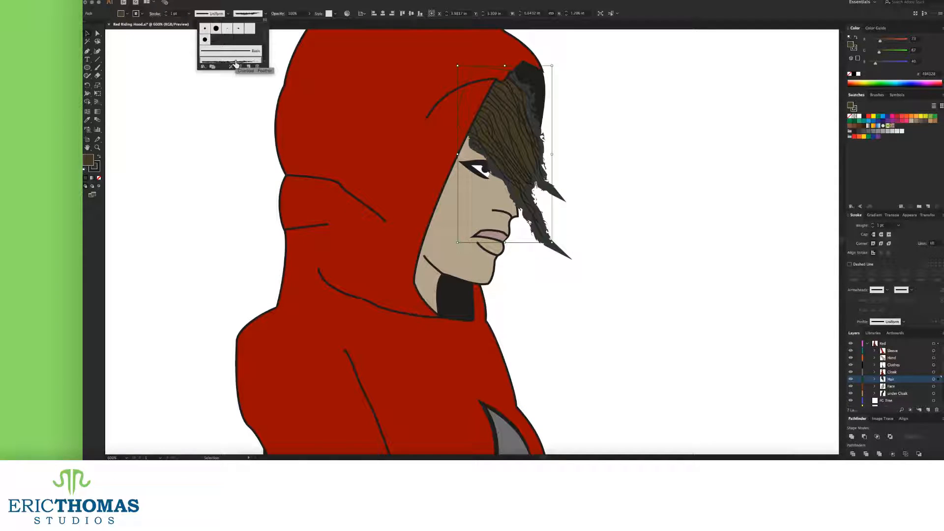
Step: Try the red art brush, Basic and a calligraphic brush on the hair outline, then reapply Charcoal - Feather
scroll(238, 60, "down", 2)
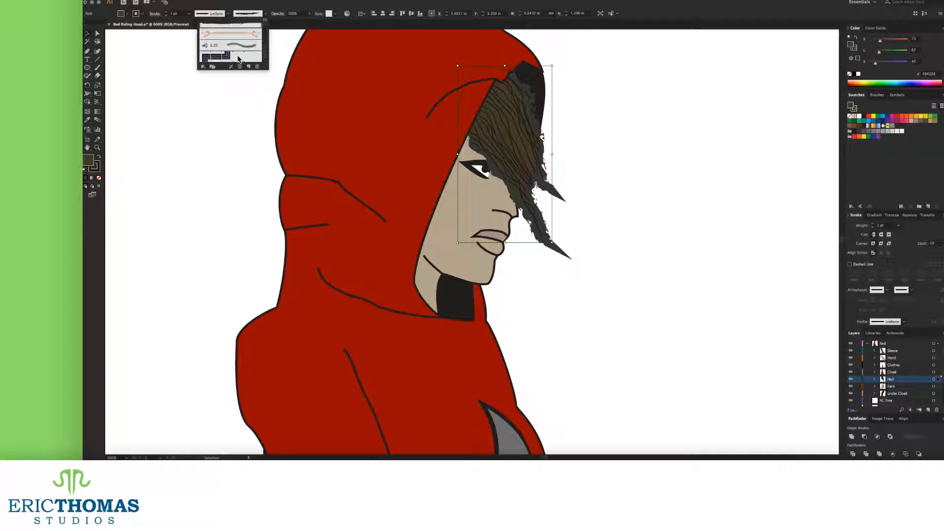
scroll(238, 59, "up", 3)
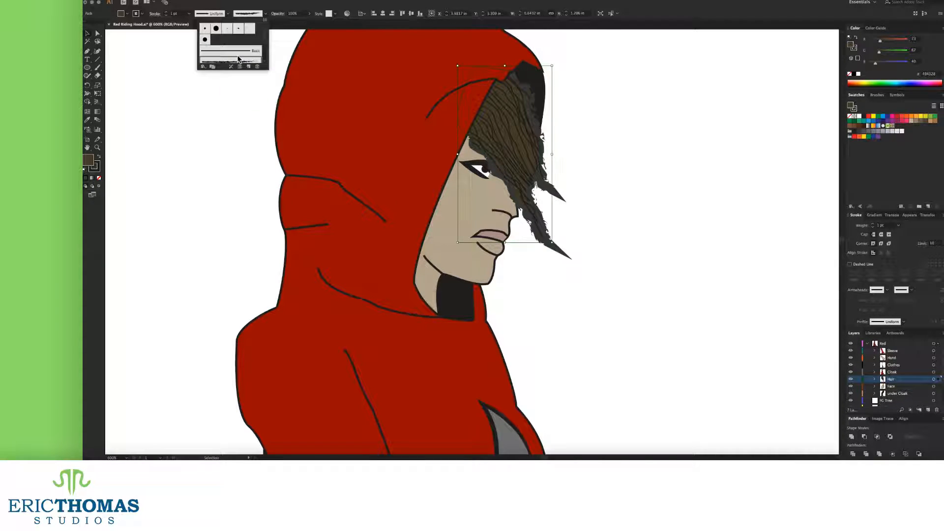
left_click(238, 59)
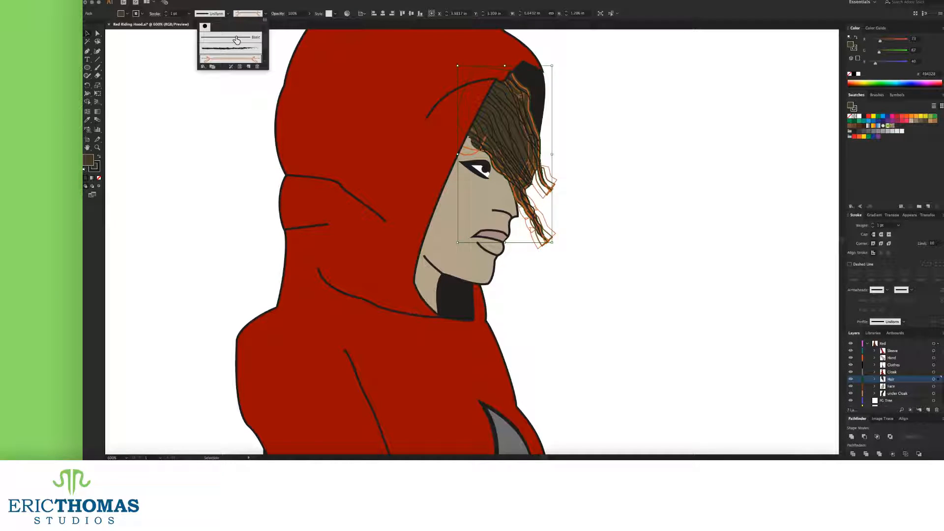
left_click(237, 39)
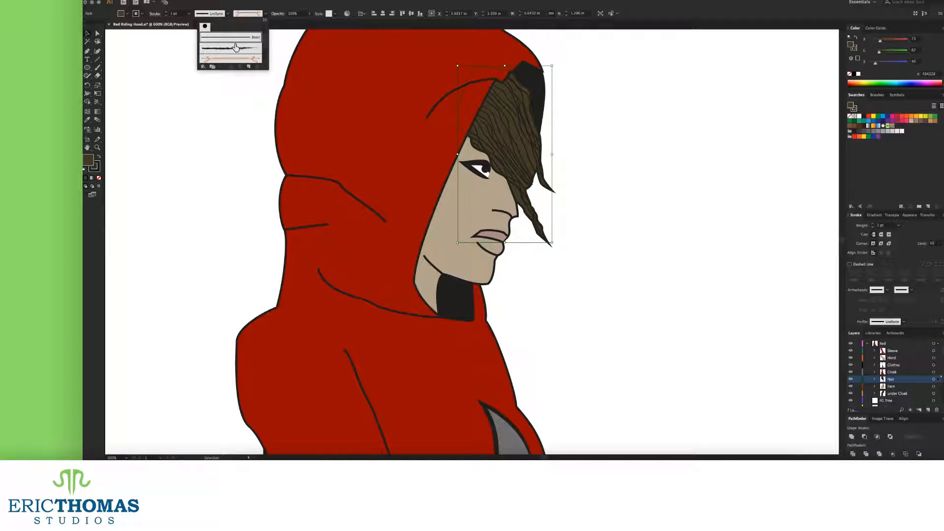
left_click(235, 48)
scroll(235, 47, "up", 2)
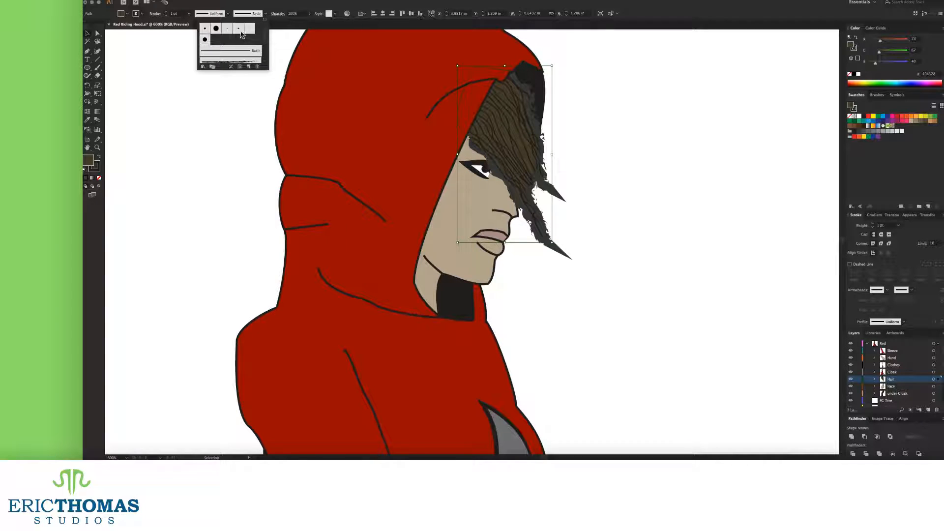
left_click(237, 29)
left_click(249, 29)
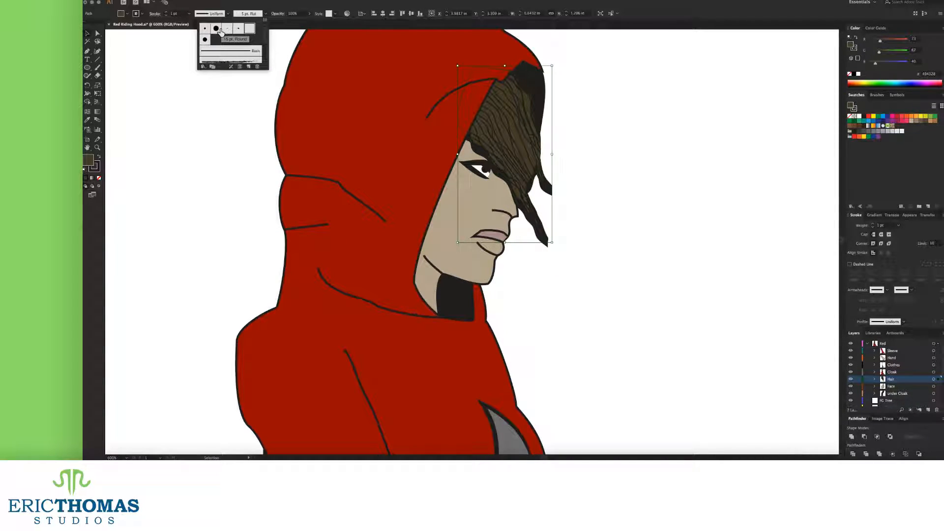
left_click(220, 61)
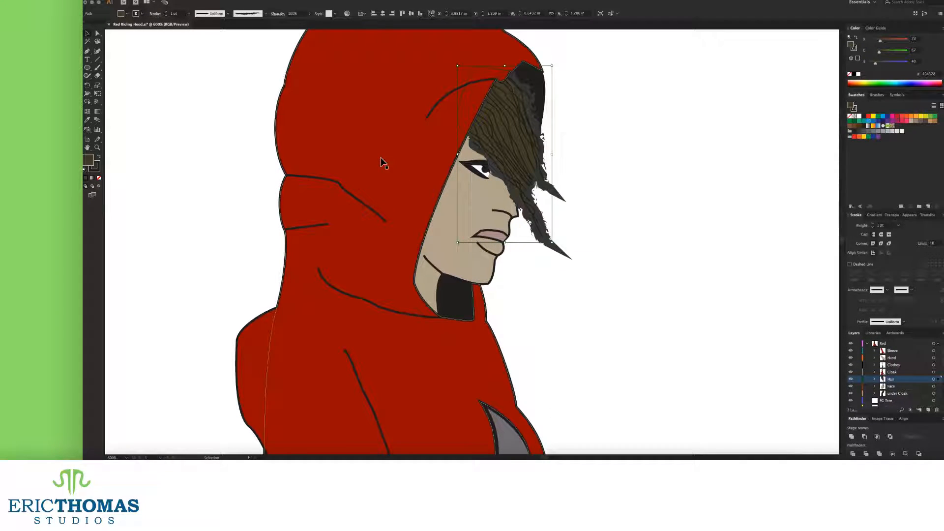
Step: Open the Artistic_Ink brush library and enlarge it to show its full set of brushes
left_click(266, 15)
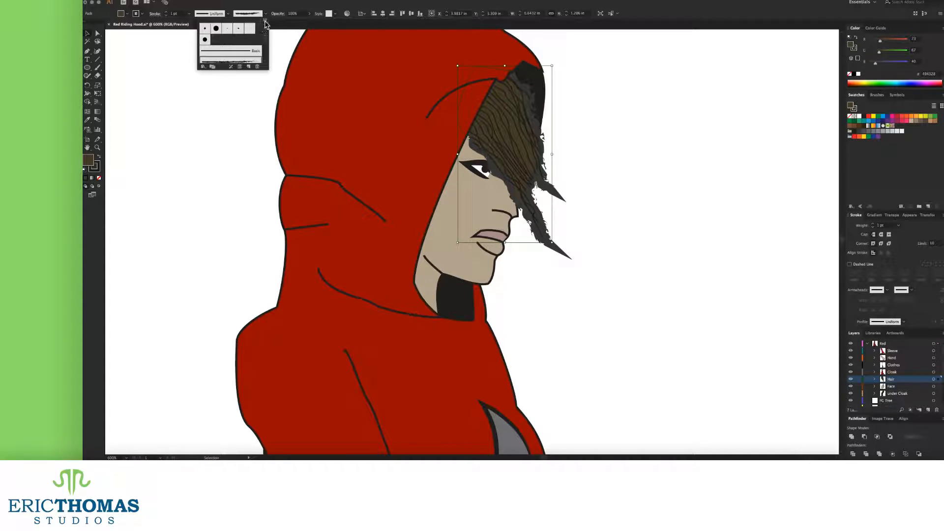
left_click(265, 22)
mouse_move(305, 141)
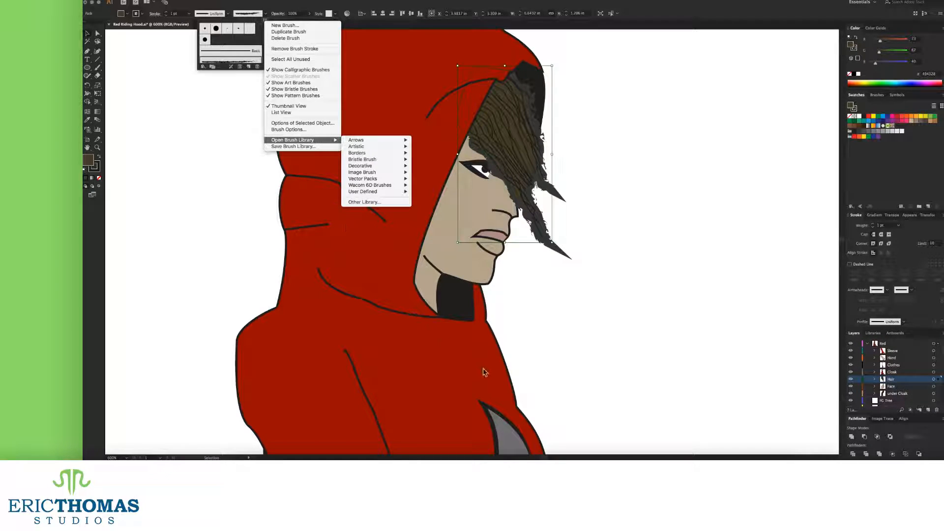
mouse_move(364, 146)
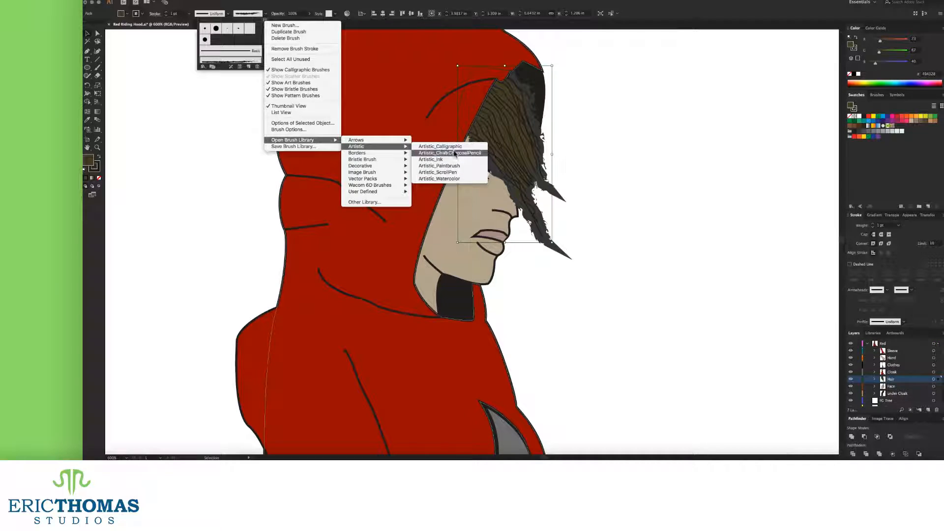
left_click(458, 161)
left_click_drag(491, 219, 205, 131)
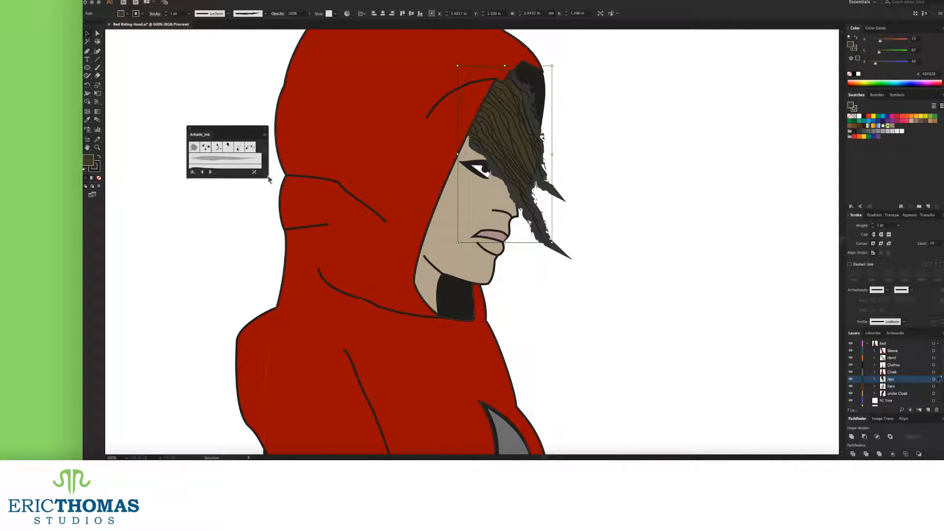
left_click_drag(268, 179, 384, 364)
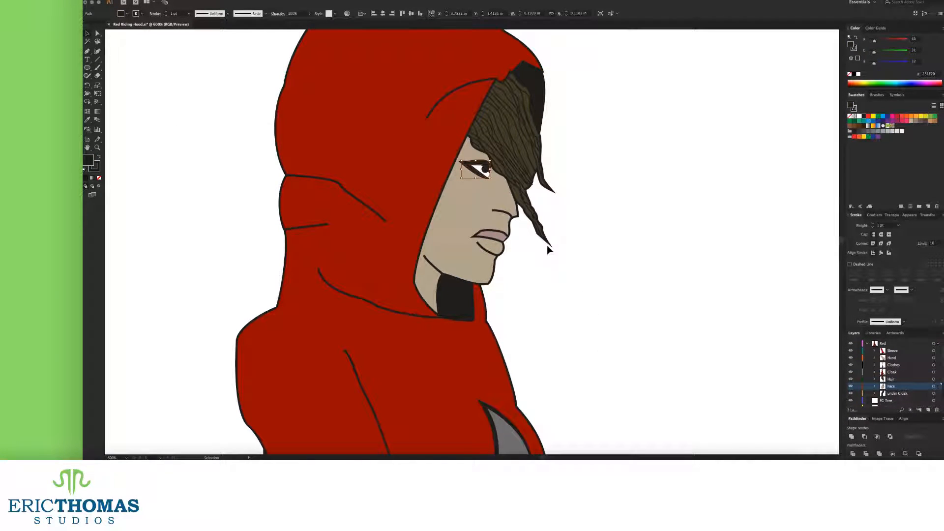
Step: Reselect the hair shape and increase its outline weight by two increments
left_click(549, 245)
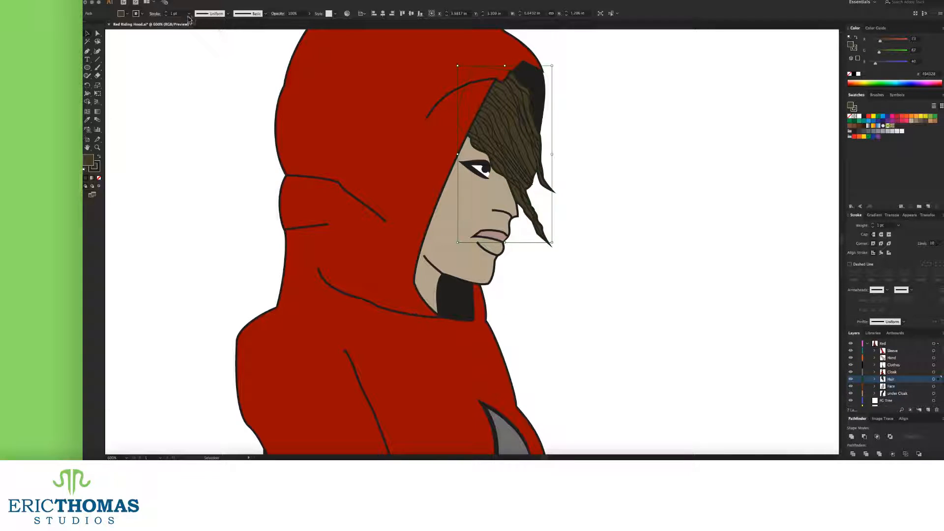
left_click(167, 12)
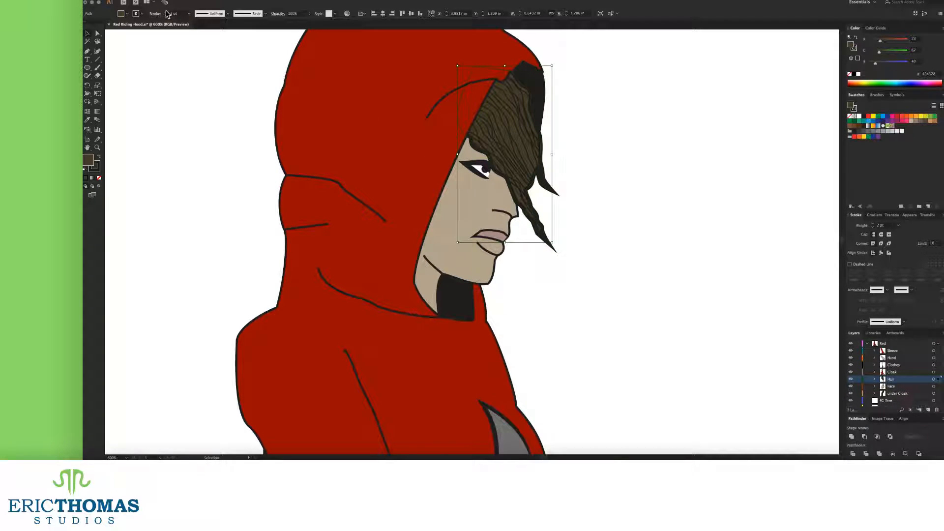
left_click(166, 12)
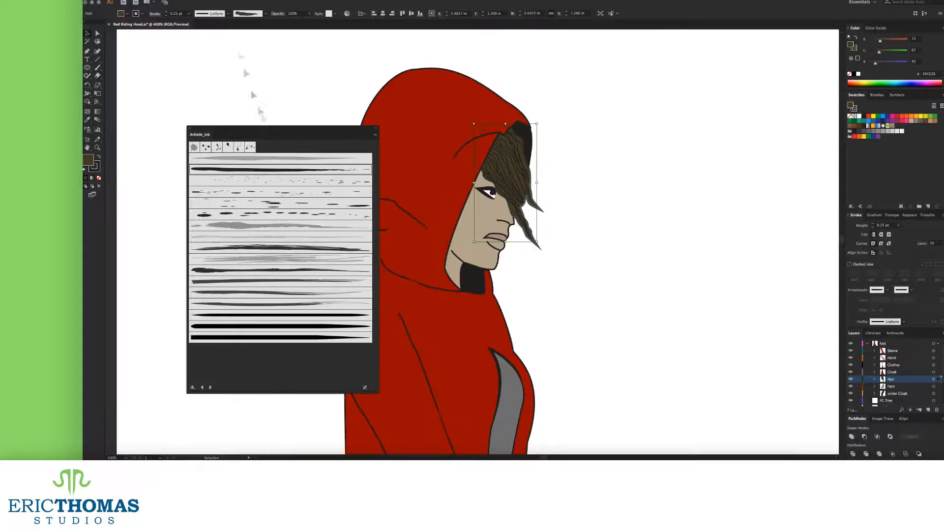
Step: Switch the hair outline's brush from the ink brush back to Basic
left_click(266, 13)
left_click(216, 50)
left_click(265, 13)
left_click(217, 49)
left_click(265, 13)
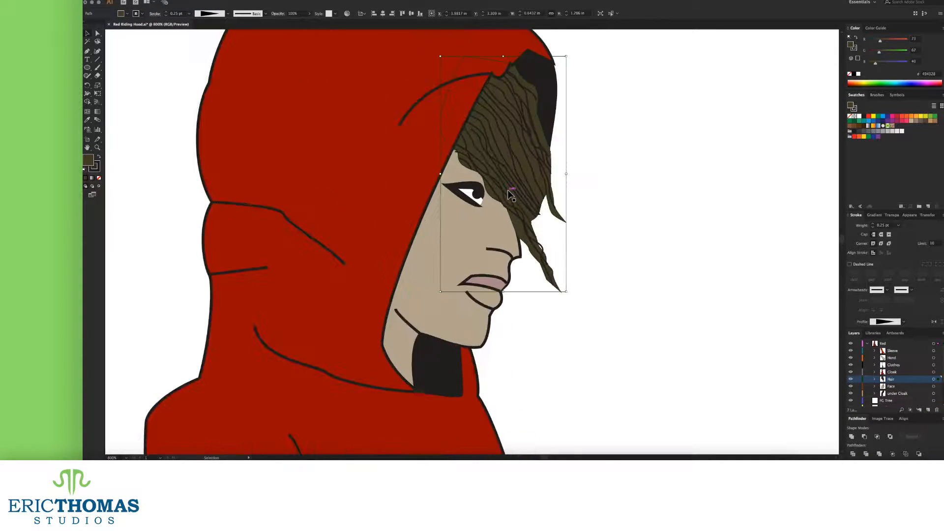
Step: Apply the lens-shaped width profile, tapered at both ends, to the hair outline
scroll(508, 190, "up", 3)
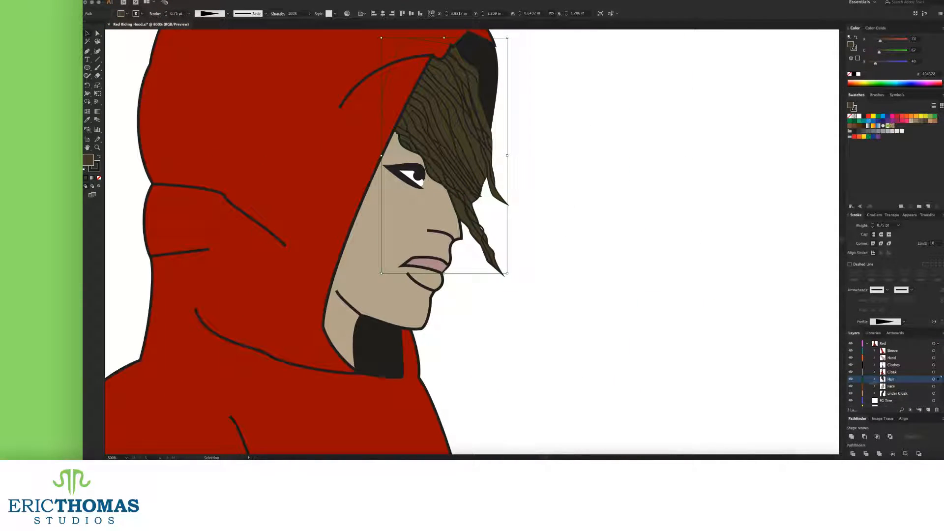
left_click(228, 14)
left_click(204, 32)
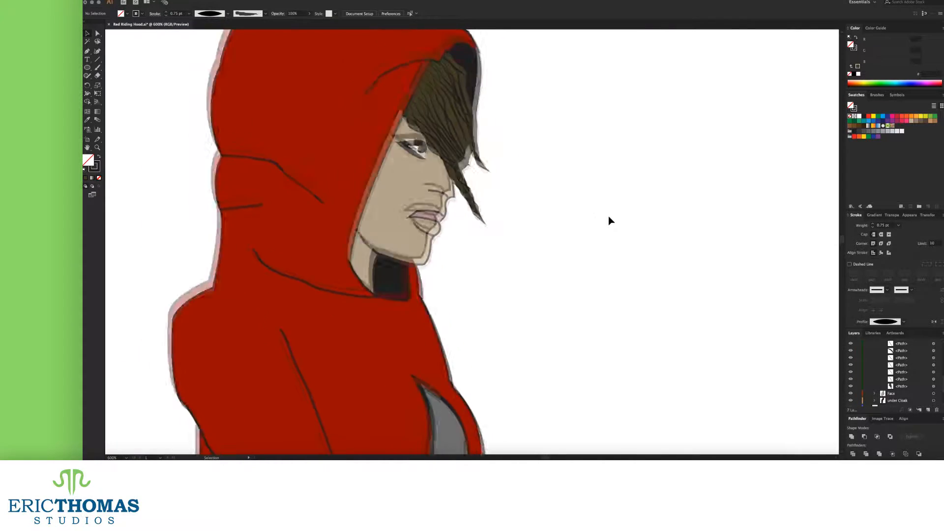
Step: Apply variable width profiles to the hood's crease line and the cloak's pointed back piece
scroll(495, 177, "up", 1)
scroll(345, 238, "up", 1)
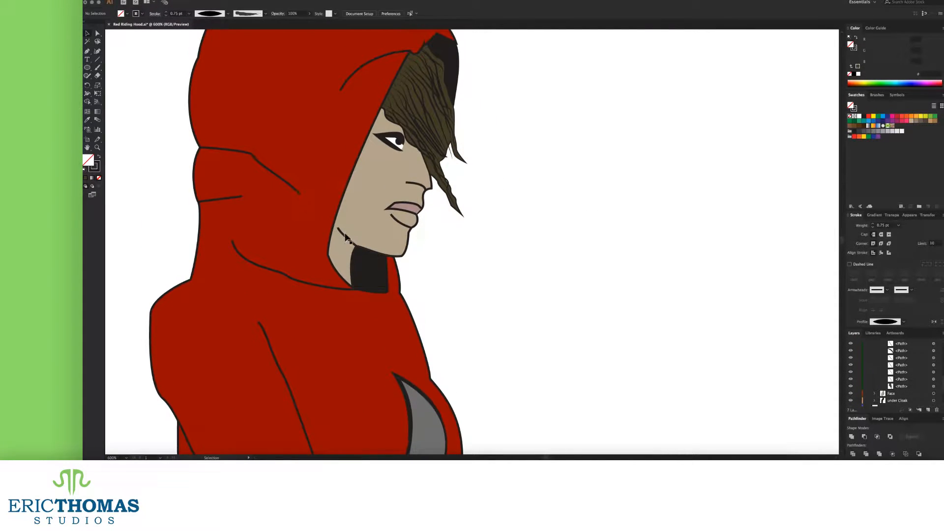
left_click(239, 198)
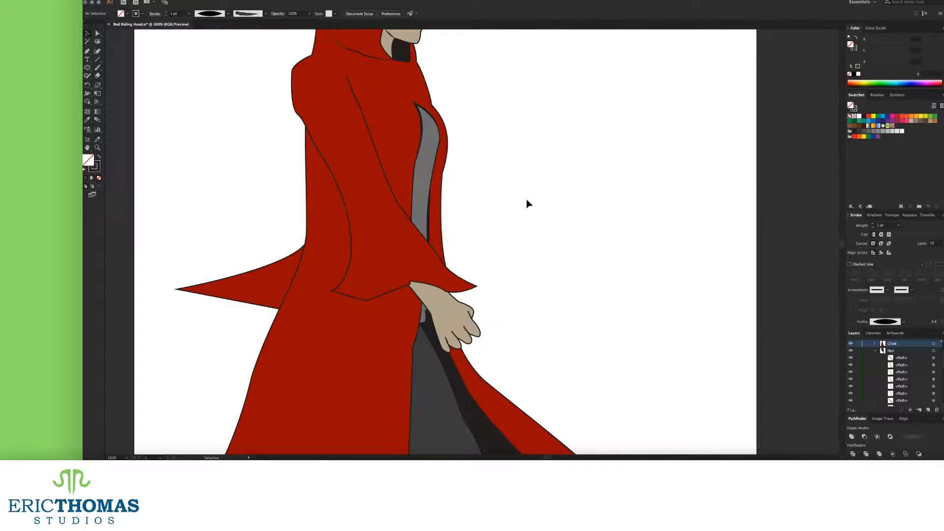
left_click(228, 13)
left_click(243, 276)
left_click(227, 13)
left_click(204, 59)
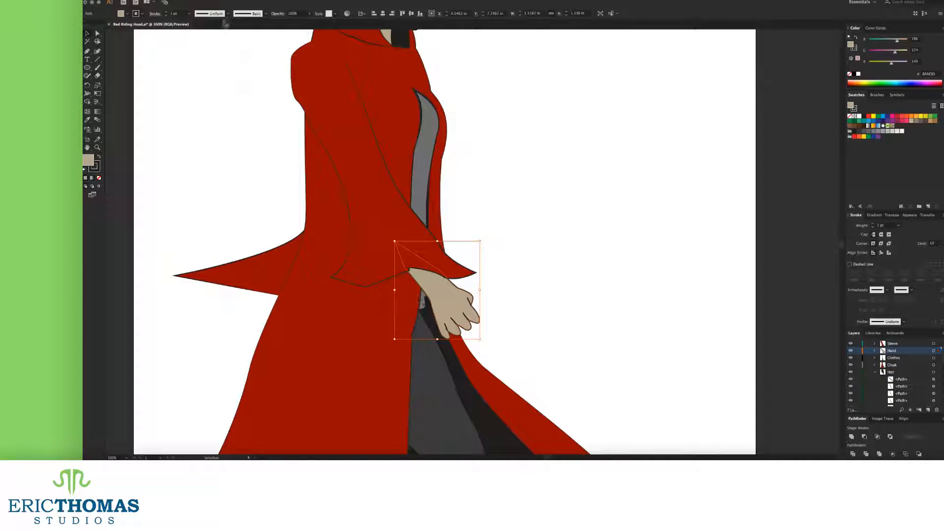
Step: Apply the lens-shaped width profile to the face's lines and adjust their stroke weight
left_click(506, 150)
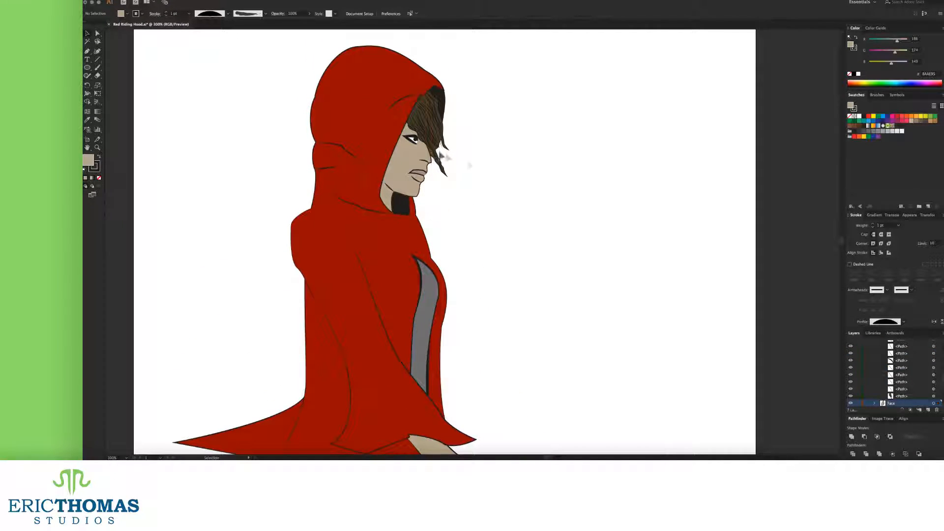
key("ctrl+=")
left_click(227, 14)
left_click(206, 35)
left_click(188, 13)
left_click(187, 18)
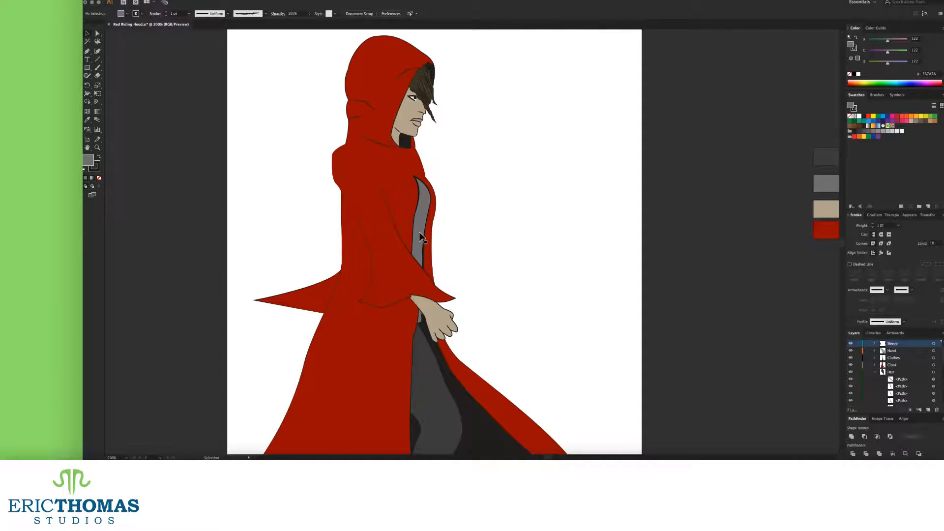
Step: Fill the face's skin shape with a linear gradient and clear the selection
left_click(410, 120)
left_click(92, 178)
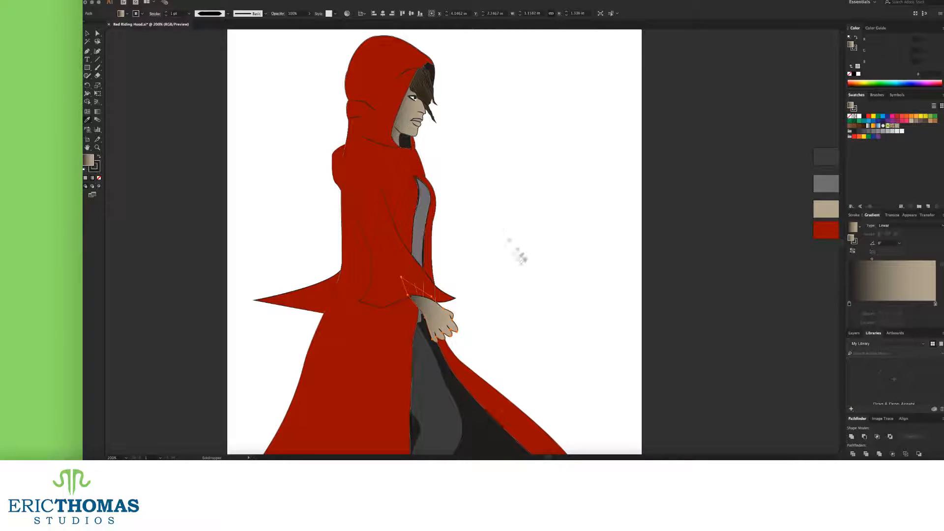
key("v")
left_click(552, 270)
Step: Fill the cloak's pointed back piece with a red-to-black linear gradient and set its midpoint to about 63%
scroll(553, 270, "right", 2)
left_click(287, 297)
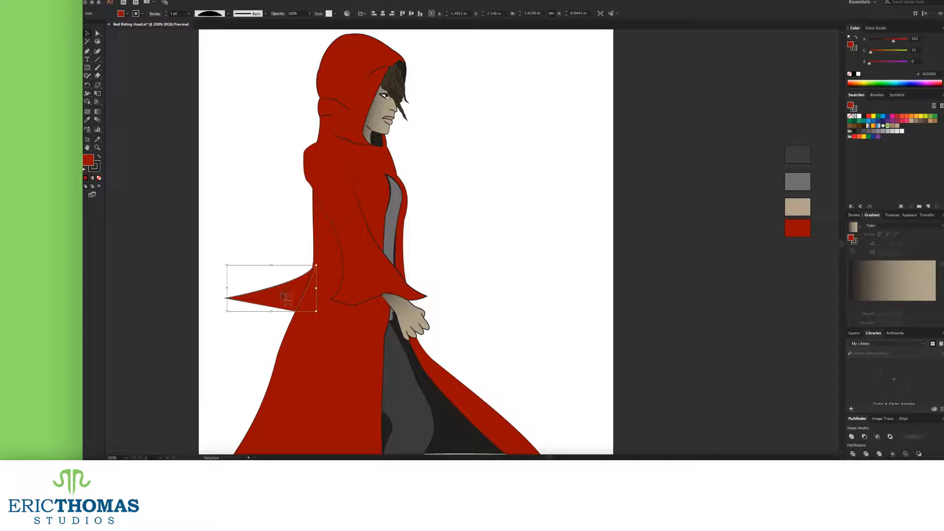
key(".")
left_click(901, 254)
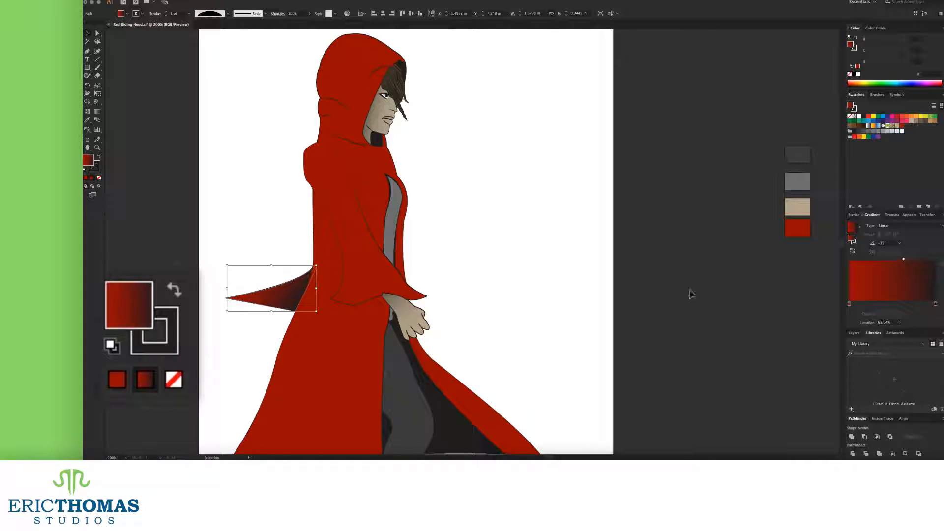
Step: Give the sleeve and cloak body a red-to-dark-red linear gradient with the midpoint shifted toward the dark end
left_click(344, 221)
left_click(904, 262)
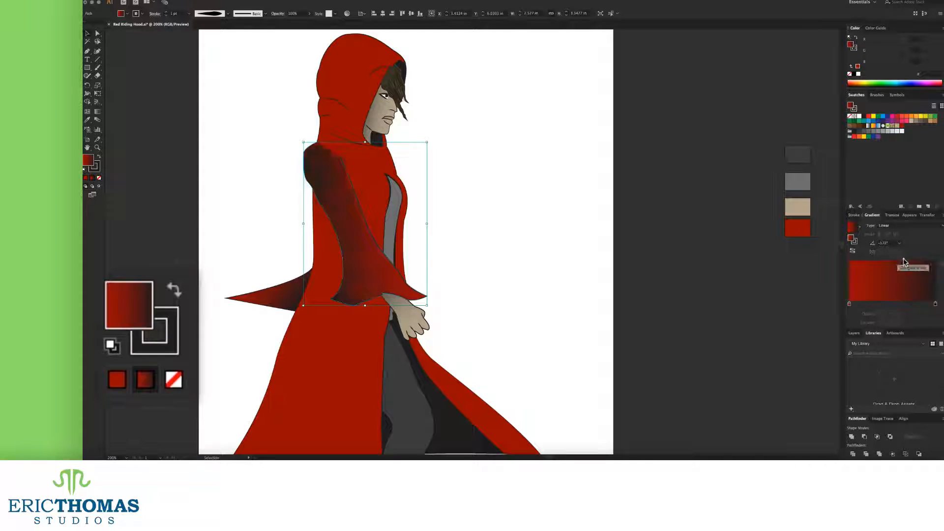
left_click_drag(904, 262, 922, 262)
left_click(936, 305)
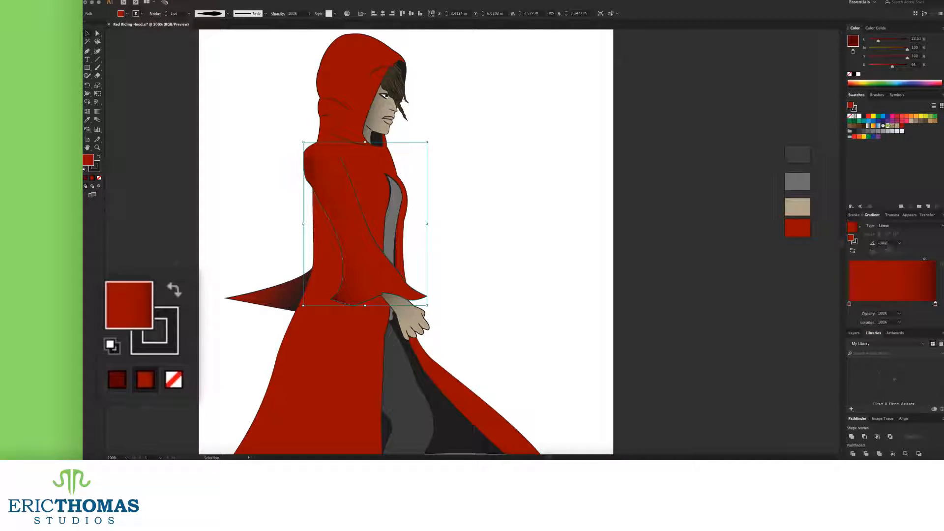
left_click(358, 268)
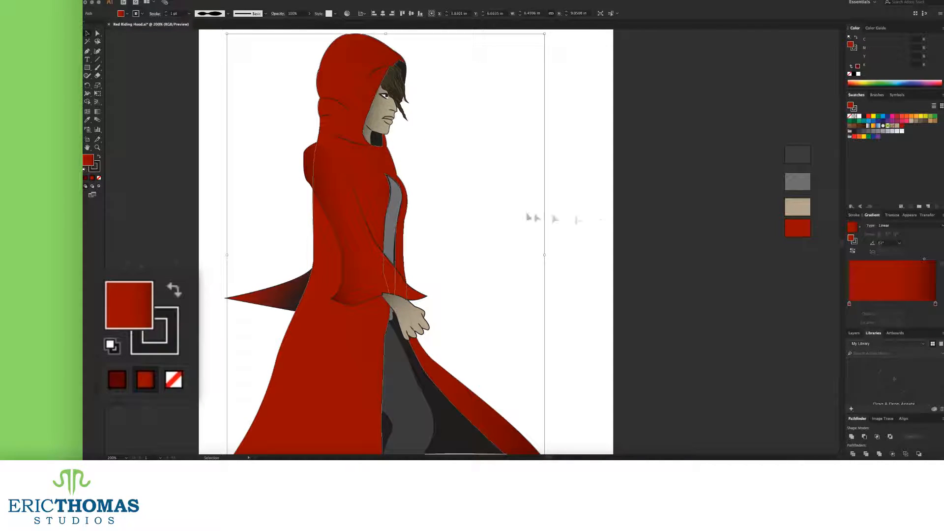
Step: Fill the shirt shapes with a linear gradient from black to light grey
left_click(393, 219)
left_click(145, 380)
left_click(884, 133)
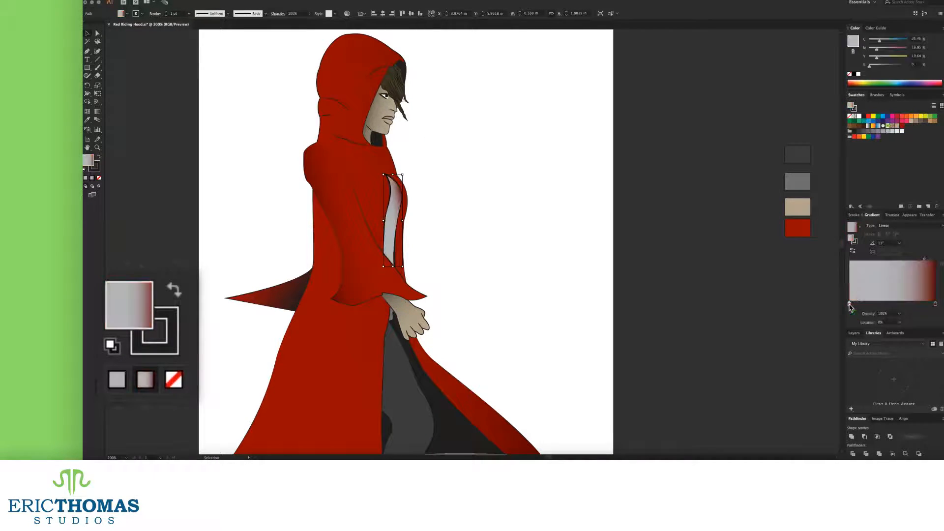
left_click(853, 251)
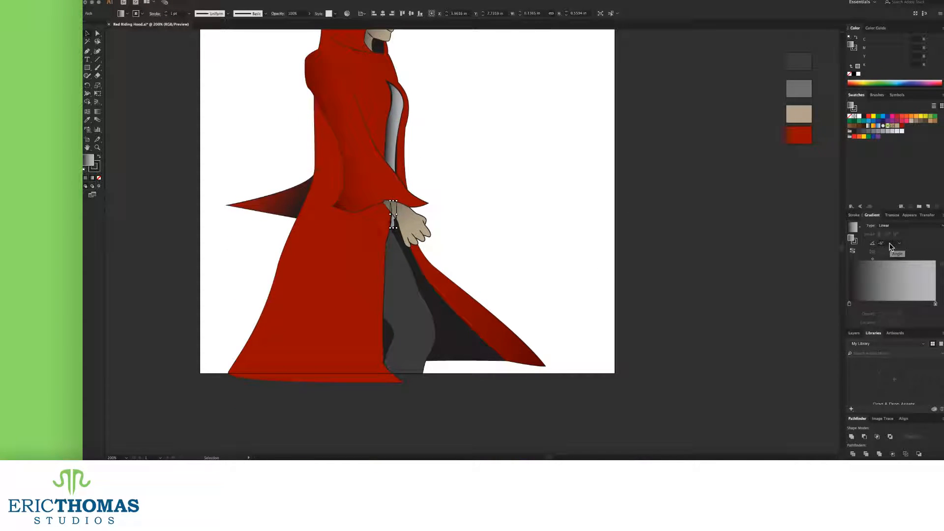
Step: Fill the trousers with a black-to-grey linear gradient at a -10° angle and clear the selection
scroll(608, 278, "up", 2)
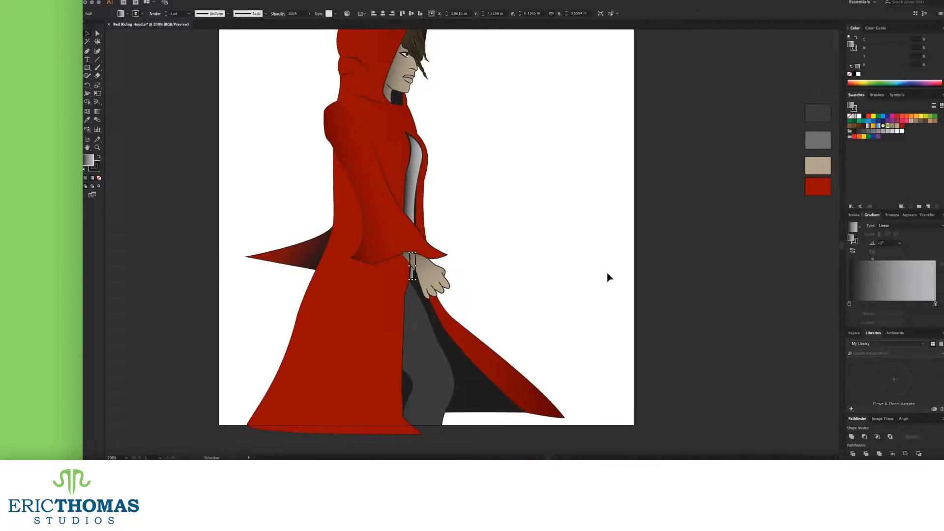
left_click(442, 381)
key("period")
left_click(936, 303)
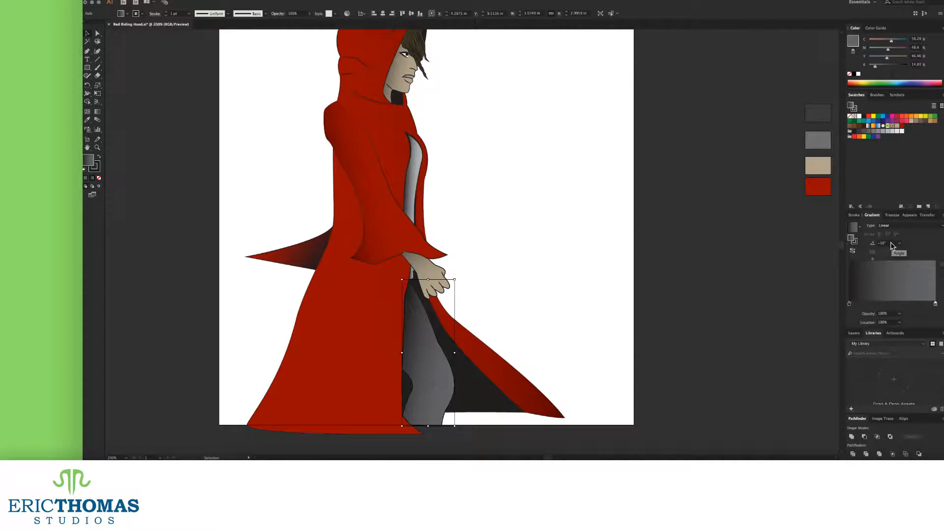
scroll(591, 258, "left", 2)
left_click(591, 258)
Step: Open the Basic Graphics_Dots pattern swatch library, place it beside the figure and enlarge its window
scroll(591, 258, "down", 1)
scroll(621, 356, "up", 1)
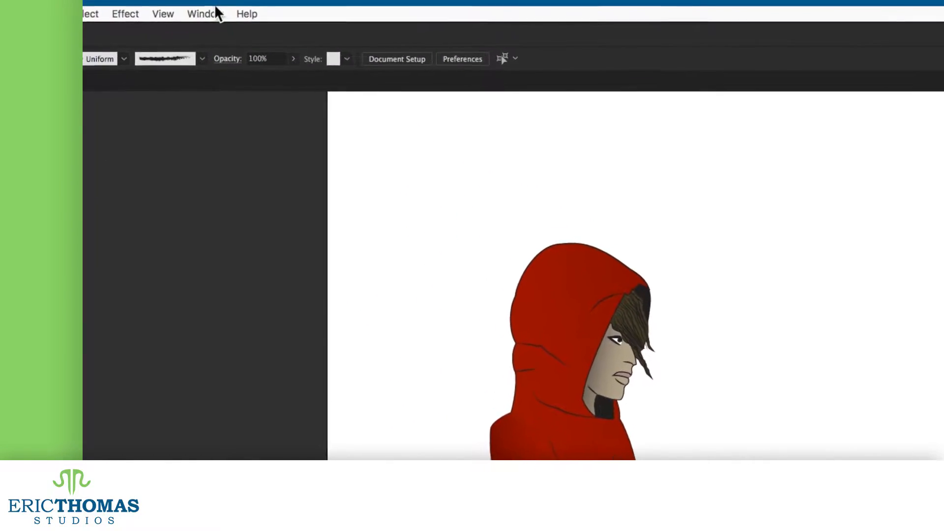
left_click(217, 10)
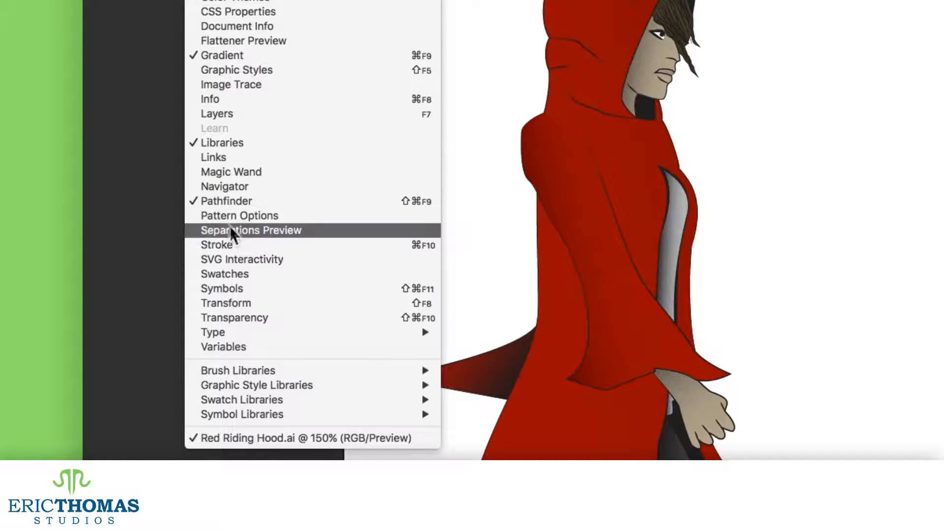
left_click(256, 273)
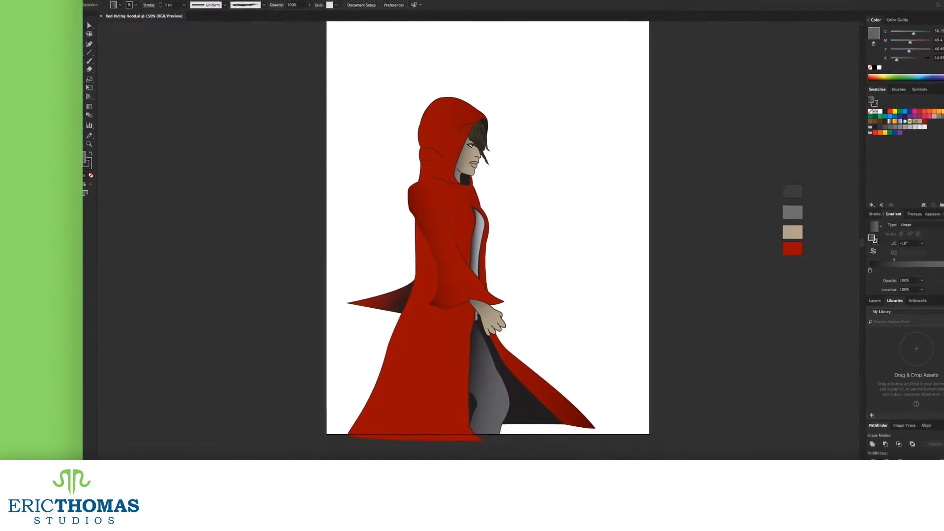
left_click(941, 98)
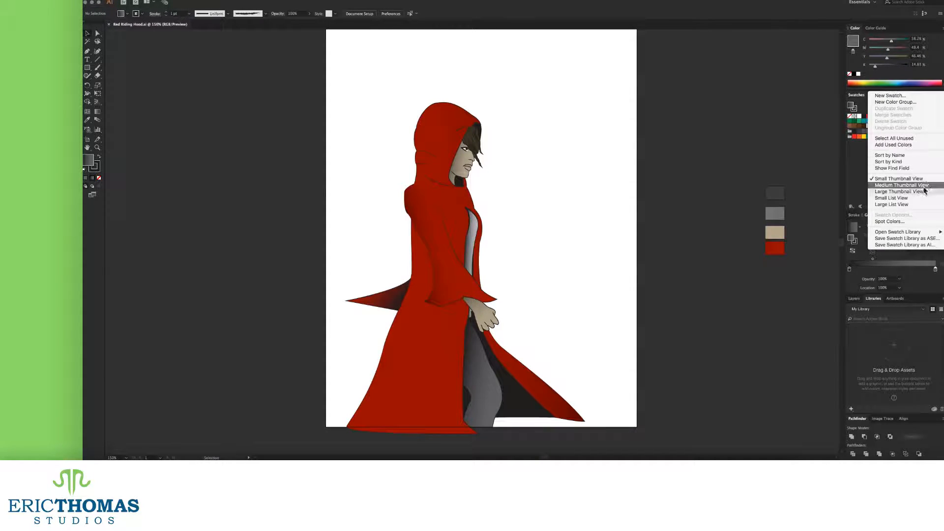
mouse_move(913, 232)
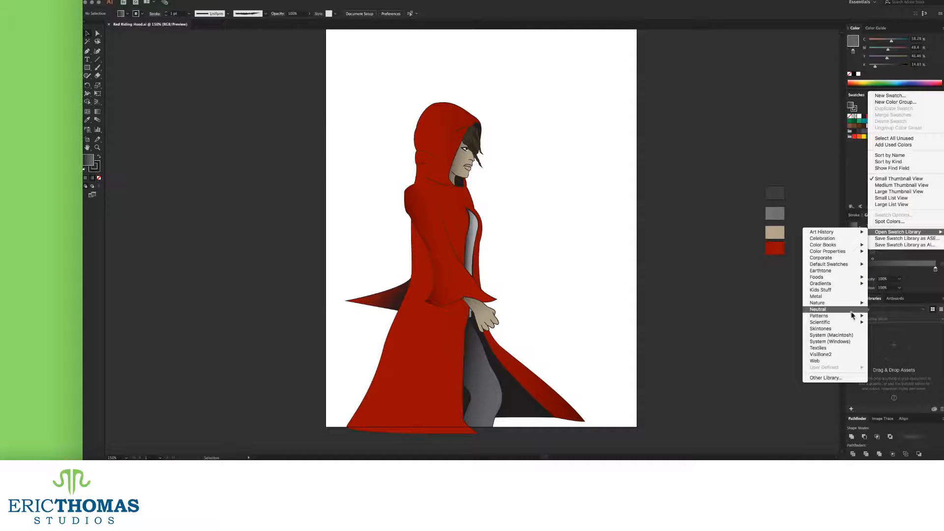
mouse_move(849, 316)
mouse_move(771, 319)
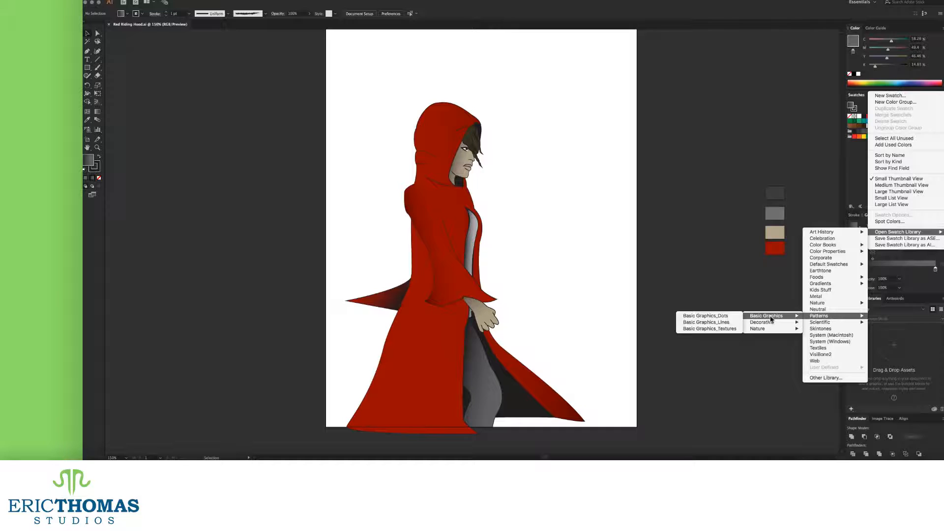
left_click(736, 316)
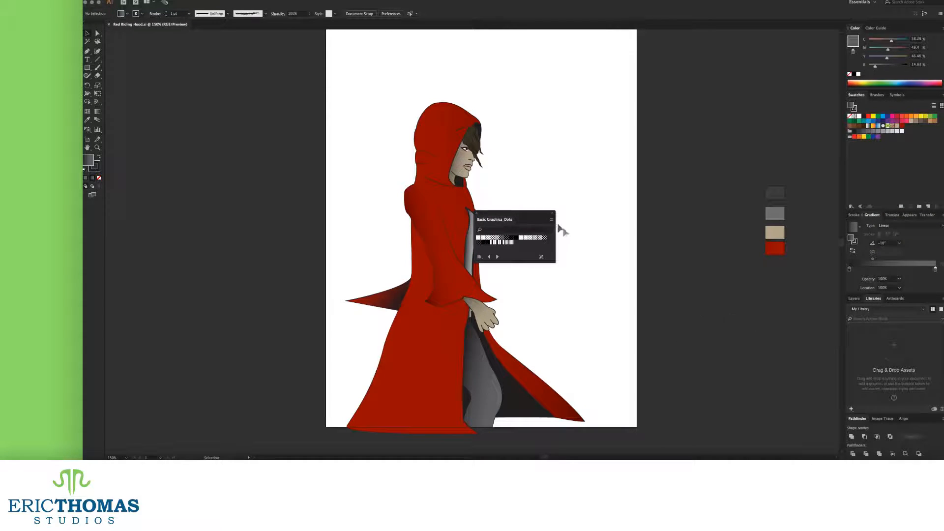
left_click_drag(525, 213, 664, 214)
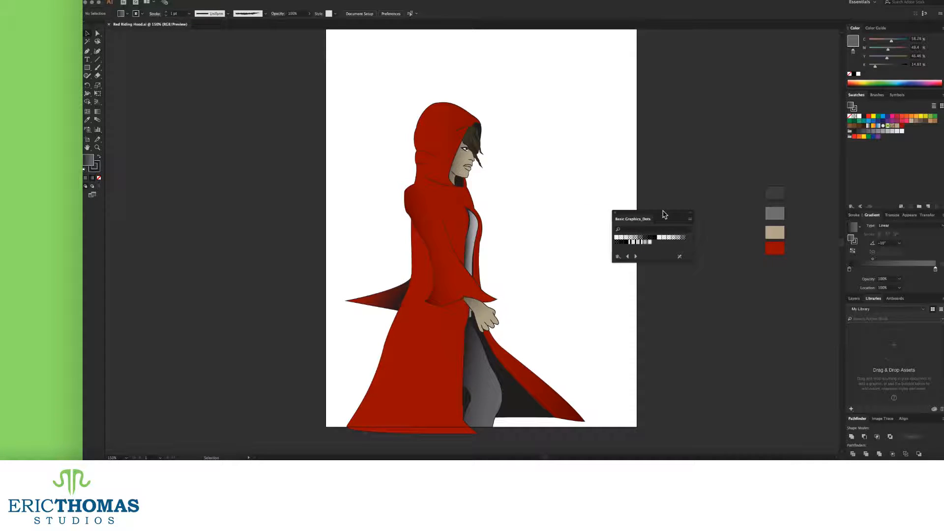
left_click_drag(692, 261, 750, 313)
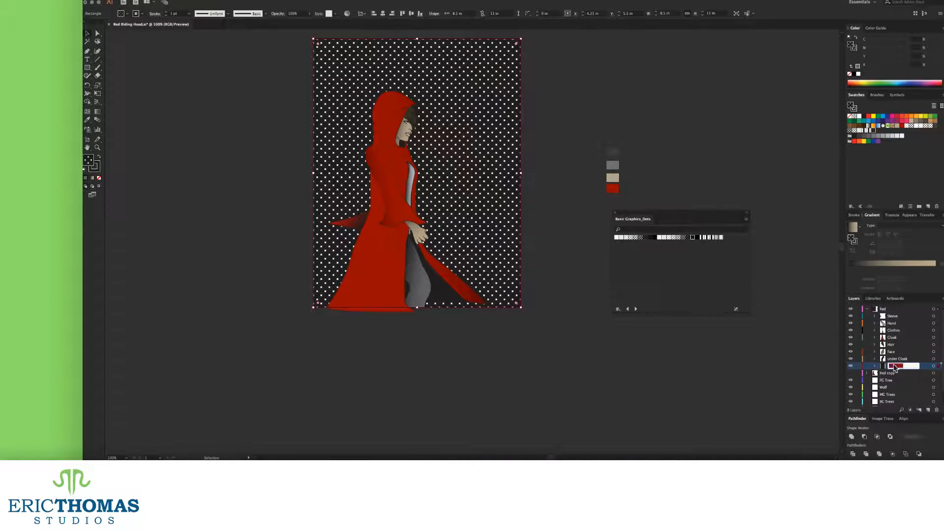
Step: Try several dot patterns as the fill of the background rectangle
left_click(634, 237)
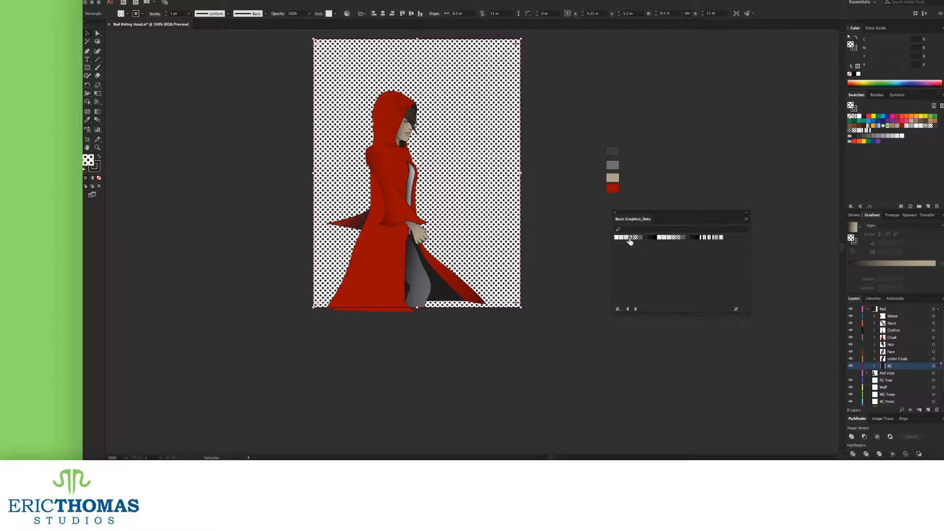
left_click(623, 237)
left_click(628, 238)
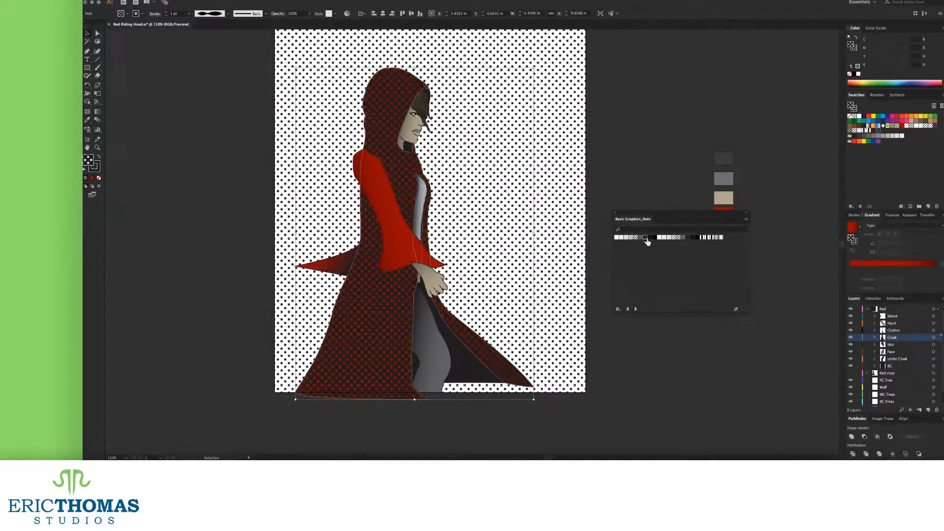
Step: Fill the sleeve and the cloak's pointed back piece with a dot pattern
left_click(402, 256)
left_click(640, 238)
left_click(333, 265)
left_click(641, 238)
Step: Delete the dotted background rectangle and soften the dot pattern on the cloak pieces by lowering its opacity
scroll(634, 376, "up", 2)
left_click(579, 337)
key("Delete")
left_click(403, 286)
left_click(334, 304, "shift")
key("ctrl+z")
Step: Overlay dot patterns on the shirt and the trousers
left_click(421, 241)
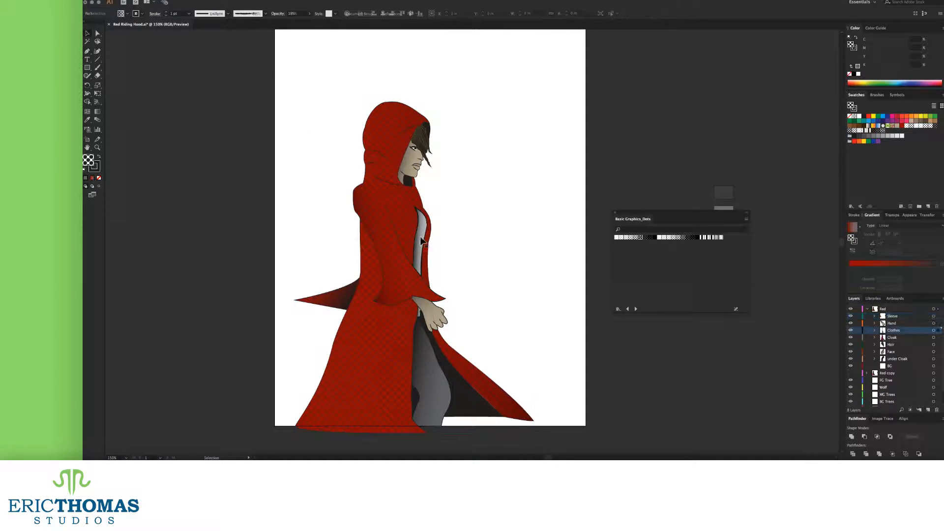
left_click(660, 238)
left_click(620, 238)
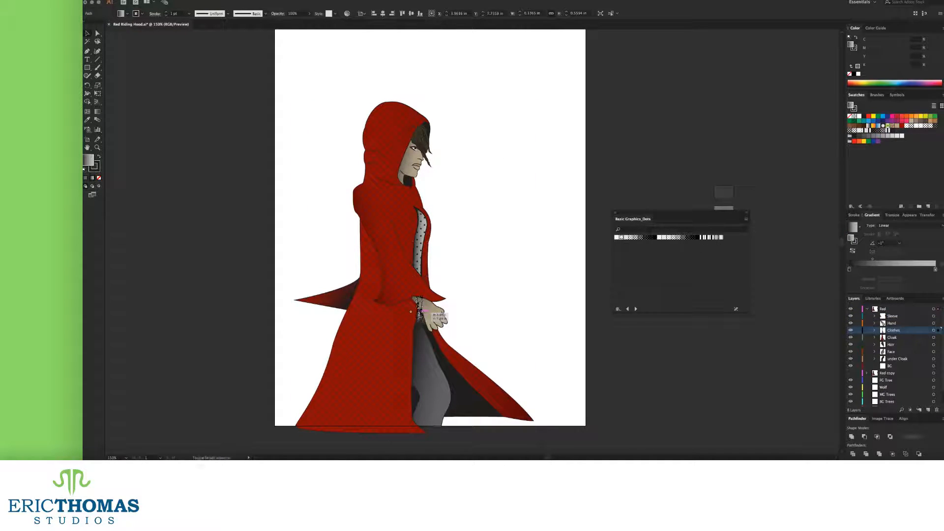
left_click(433, 327)
left_click(616, 237)
Step: Try dot patterns on the cloak's dark lining and on the hand
left_click(403, 344)
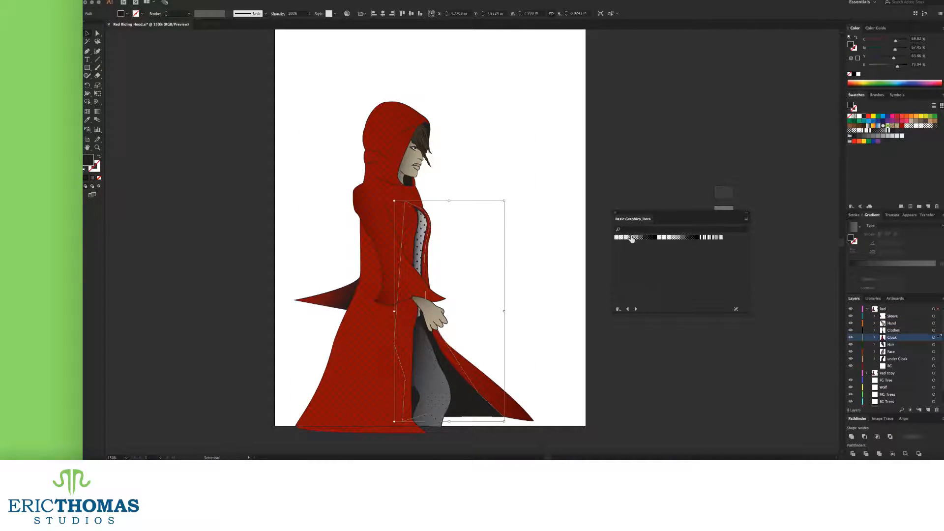
left_click(680, 237)
key("ctrl+z")
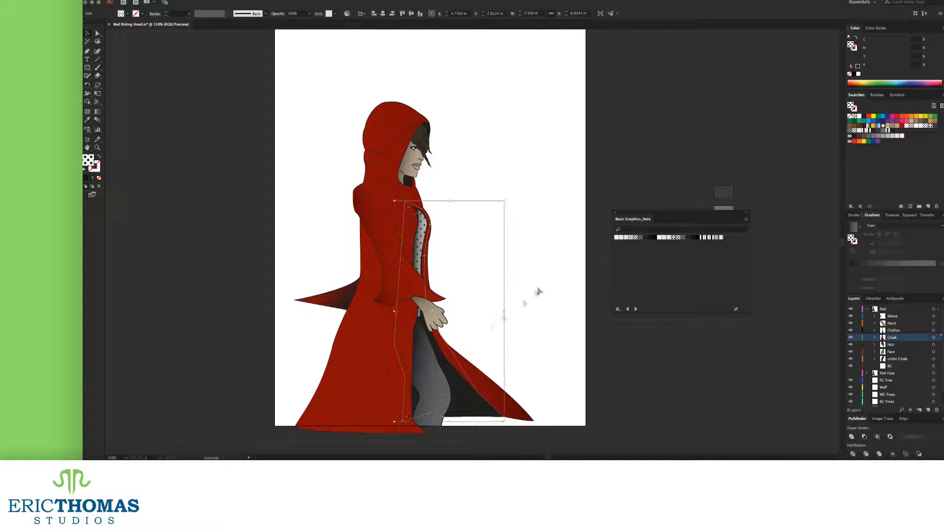
left_click(428, 315)
left_click(628, 237)
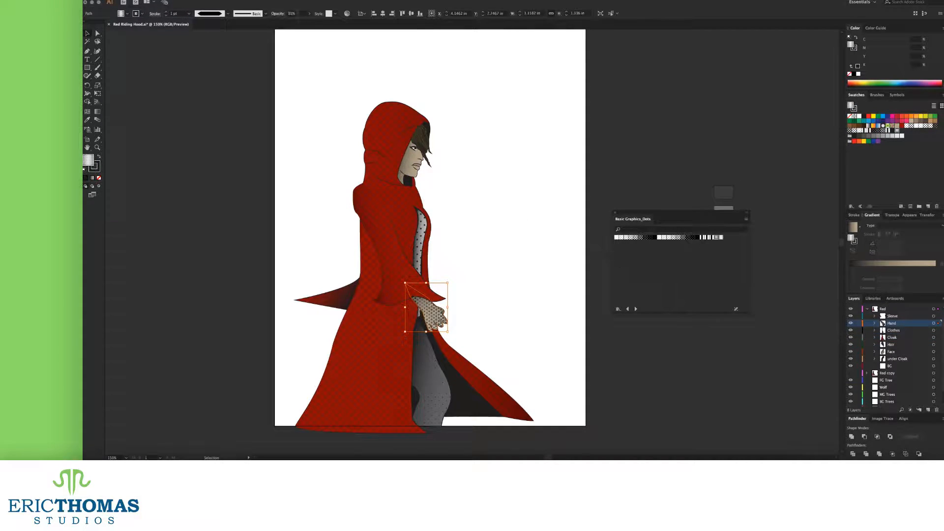
left_click(544, 220)
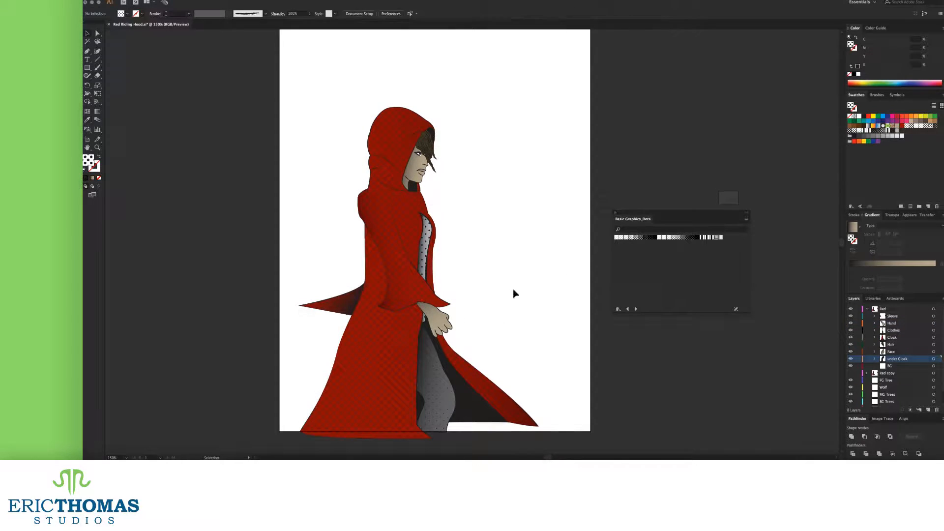
Step: Swap the fill and stroke of the patterned cloak, inspect its edge up close, and swap them back
left_click(372, 386)
key("shift+x")
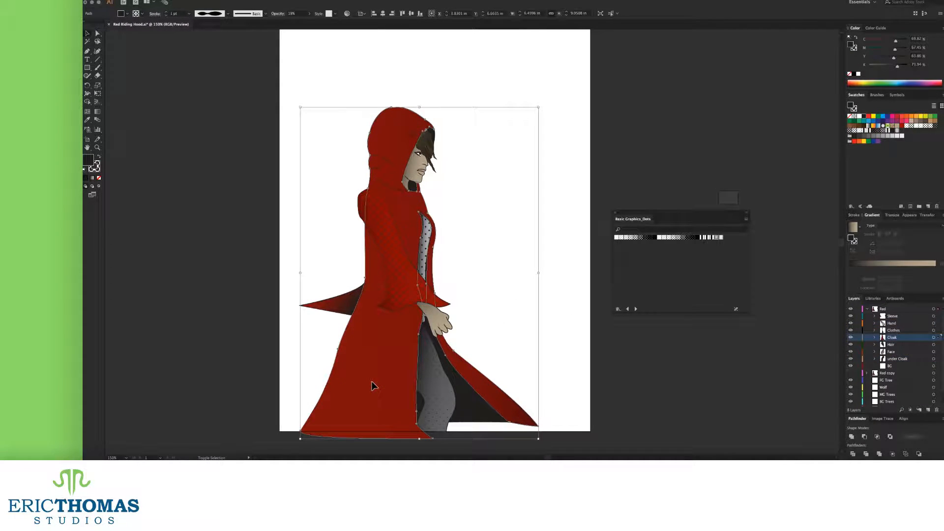
scroll(326, 368, "up", 4)
scroll(379, 368, "left", 2)
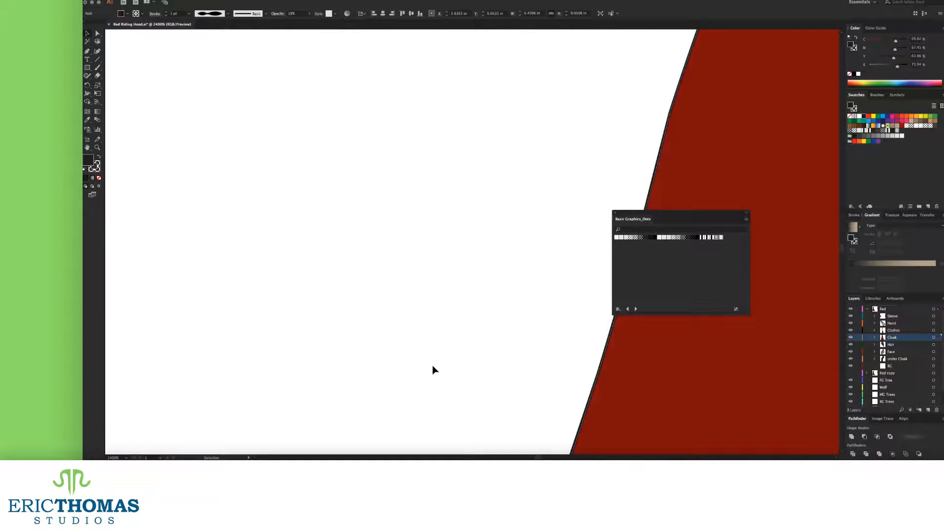
scroll(433, 369, "right", 3)
key("shift+x")
scroll(432, 367, "down", 5)
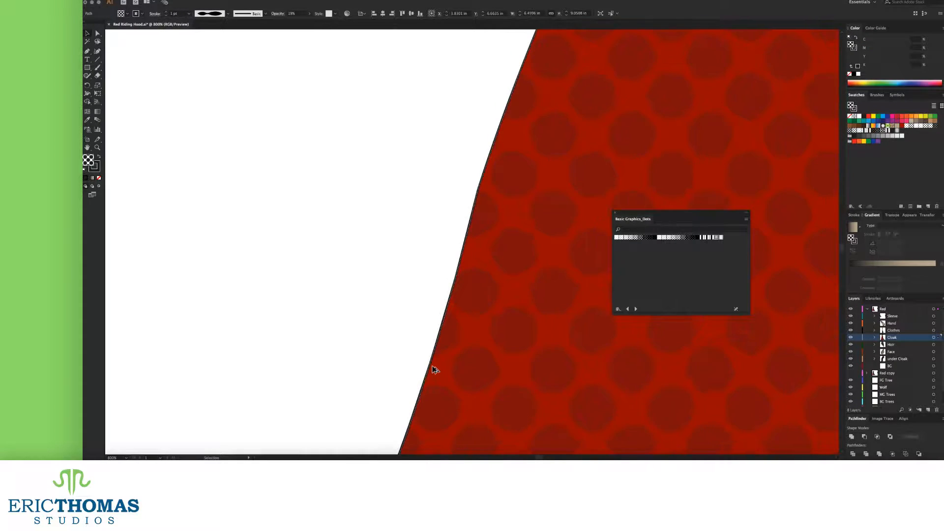
scroll(433, 370, "right", 3)
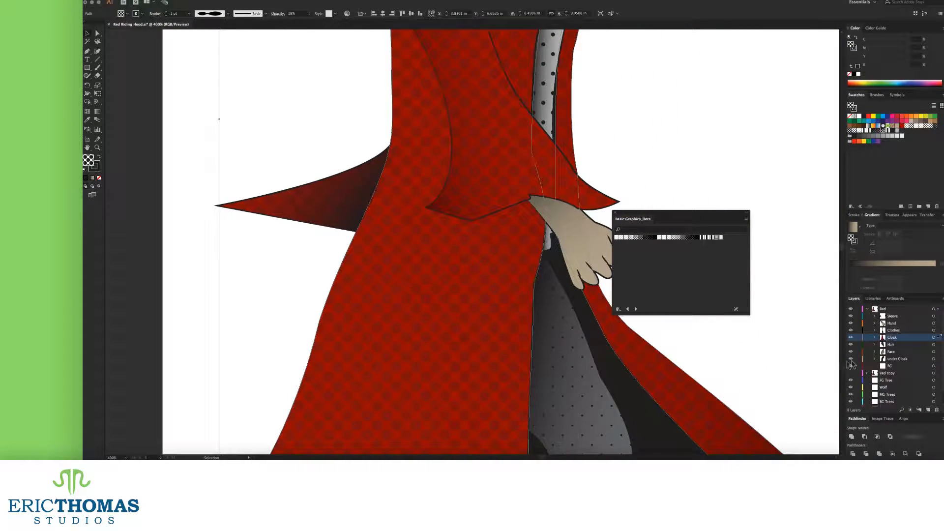
Step: Hide the Red layer, show the Red copy layer and expand its sublayers
left_click(867, 309)
left_click(851, 309)
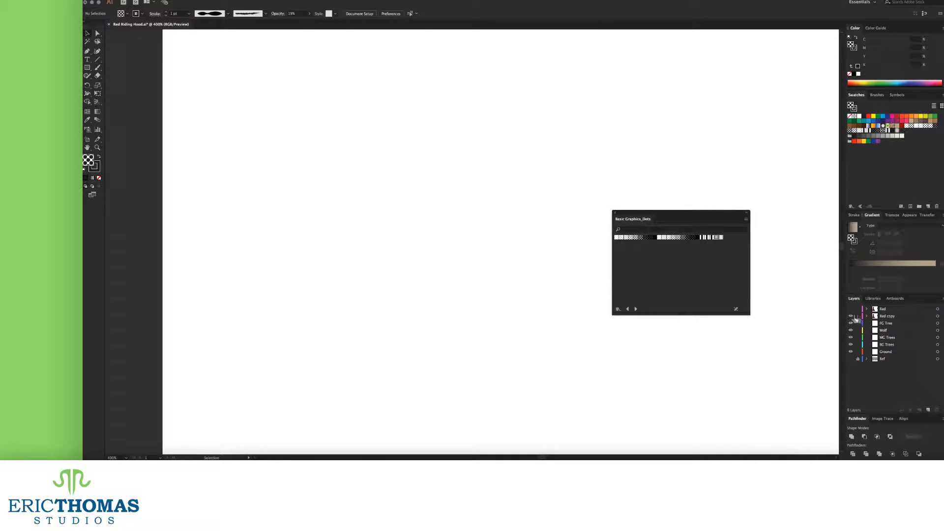
left_click(850, 315)
left_click(867, 316)
Step: Swap the gradient-filled cloak copy's fill and stroke, compare its outline, swap them back and clear the selection
left_click(498, 343)
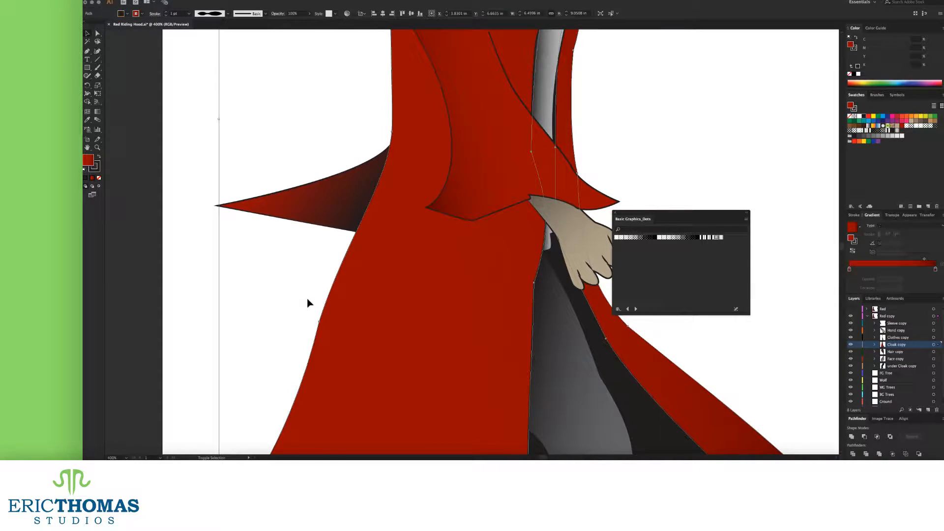
key("shift+x")
scroll(346, 255, "up", 3)
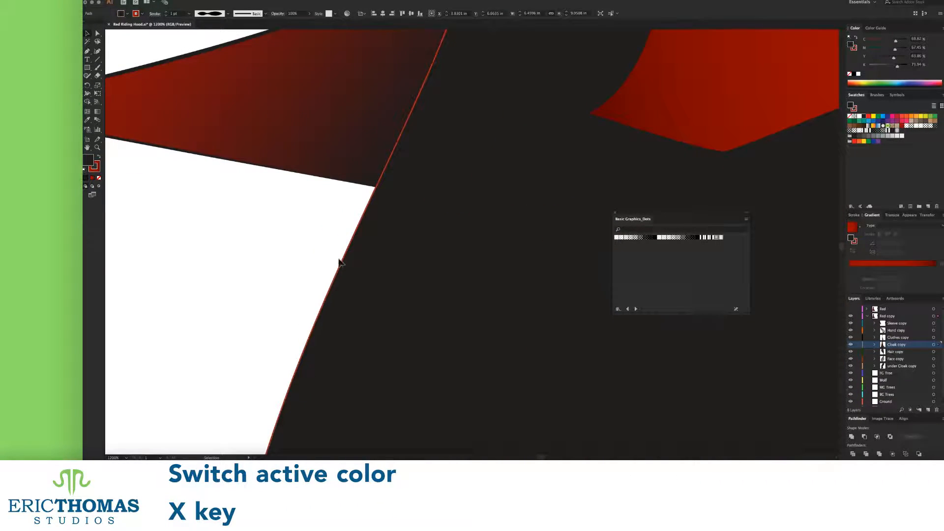
key("shift+x")
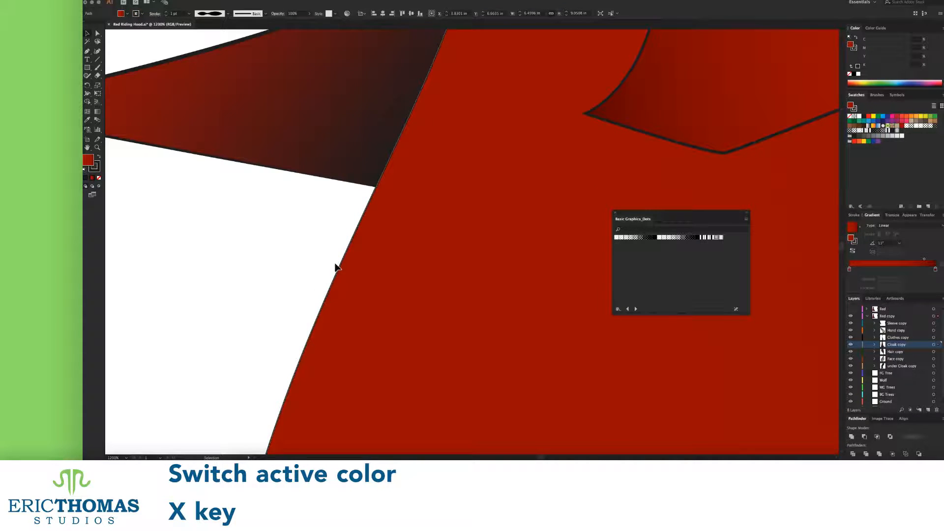
key("ctrl+0")
left_click(290, 195)
scroll(288, 202, "up", 1)
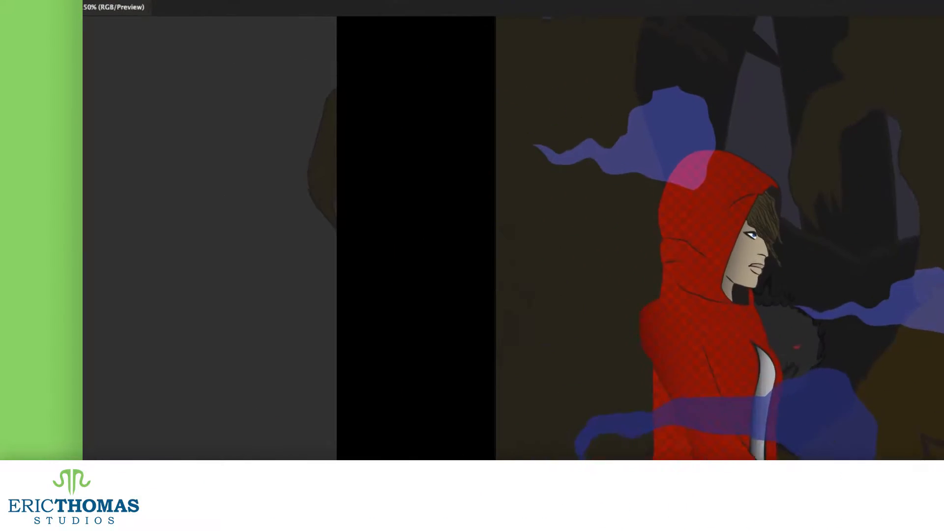
Step: Start a Grain texture effect on the hand's path, raise its contrast and try the Speckle grain type
left_click(229, 0)
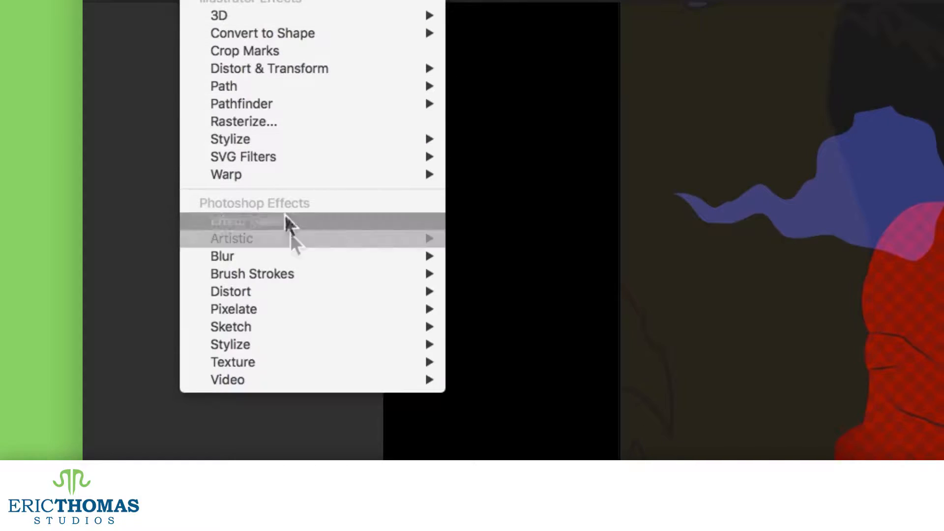
mouse_move(335, 357)
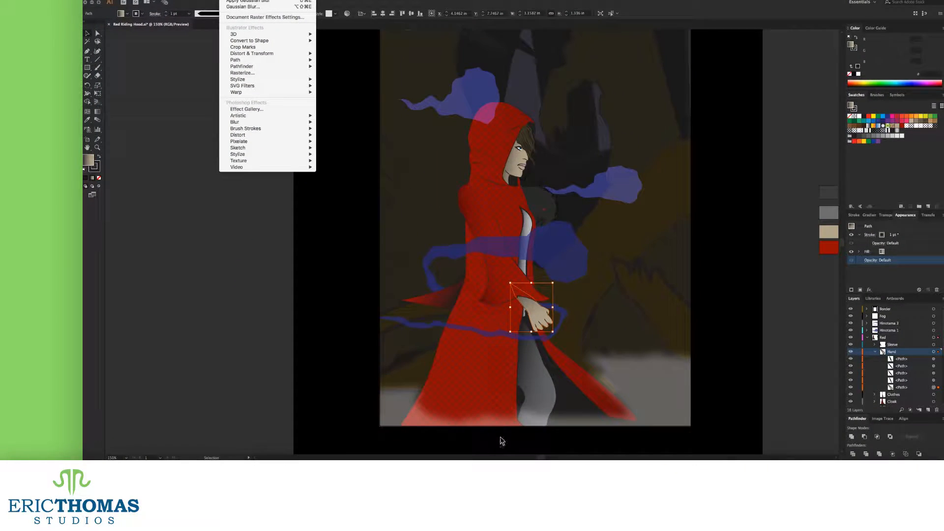
left_click(331, 167)
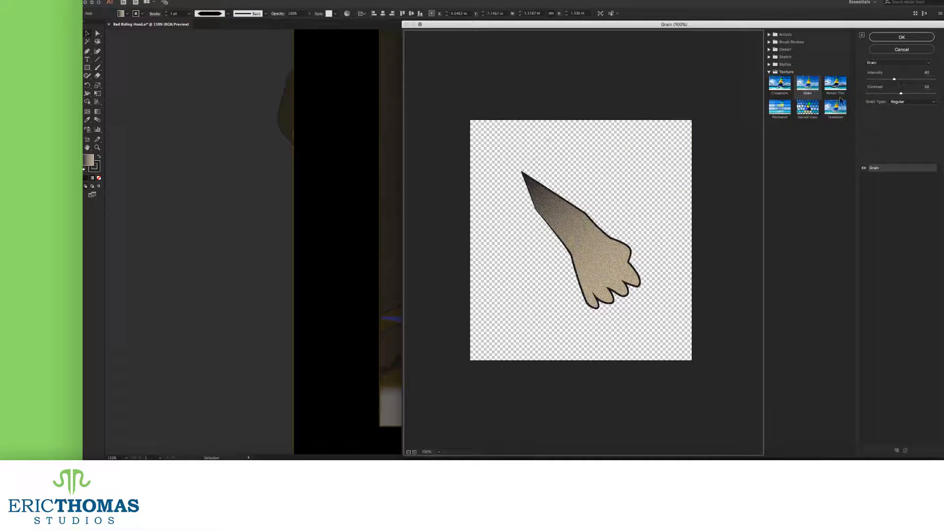
left_click_drag(901, 92, 914, 93)
left_click(905, 101)
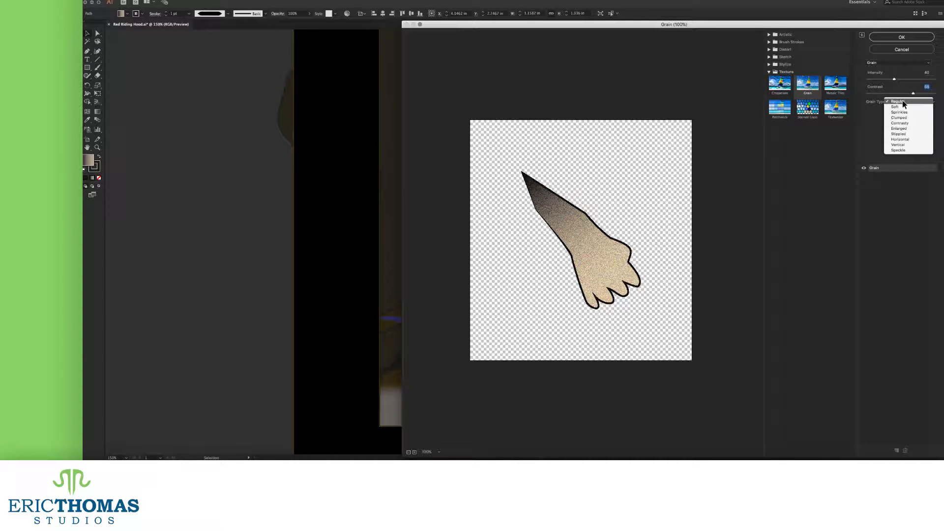
left_click(898, 150)
Step: Set the hand's grain to the Soft type with contrast 60 and intensity 10, inspect it up close and apply the effect
left_click_drag(894, 80, 908, 93)
left_click(912, 101)
left_click(905, 88)
left_click(912, 102)
left_click(899, 83)
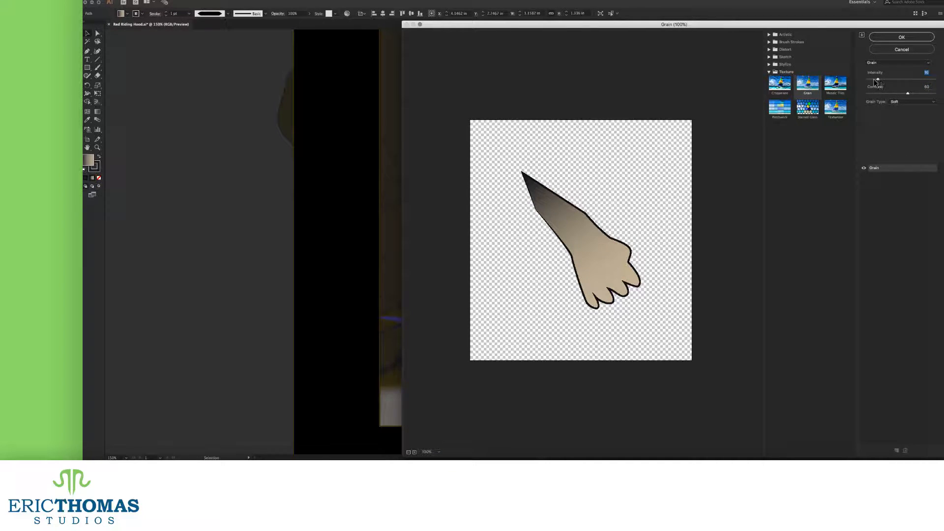
left_click(618, 264, "super")
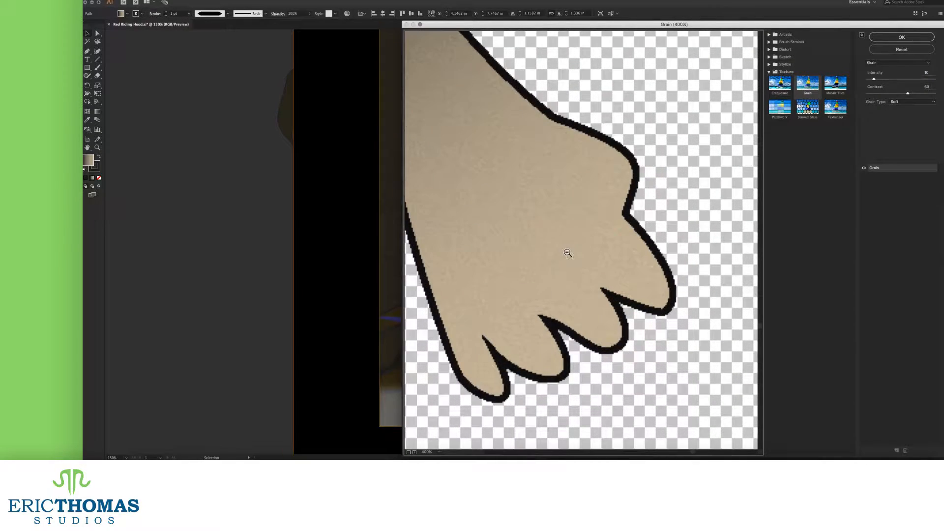
left_click(903, 38)
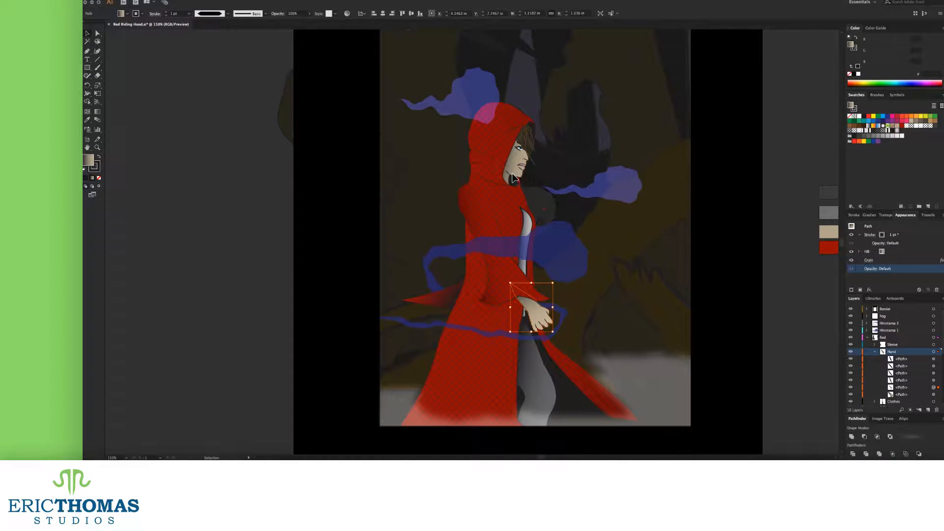
Step: Switch to Finder and place the smoke texture image over the uppermost blue flame on the Hinotama 1 layer
left_click(513, 178, "super")
key("shift+super+e")
scroll(513, 157, "up", 5)
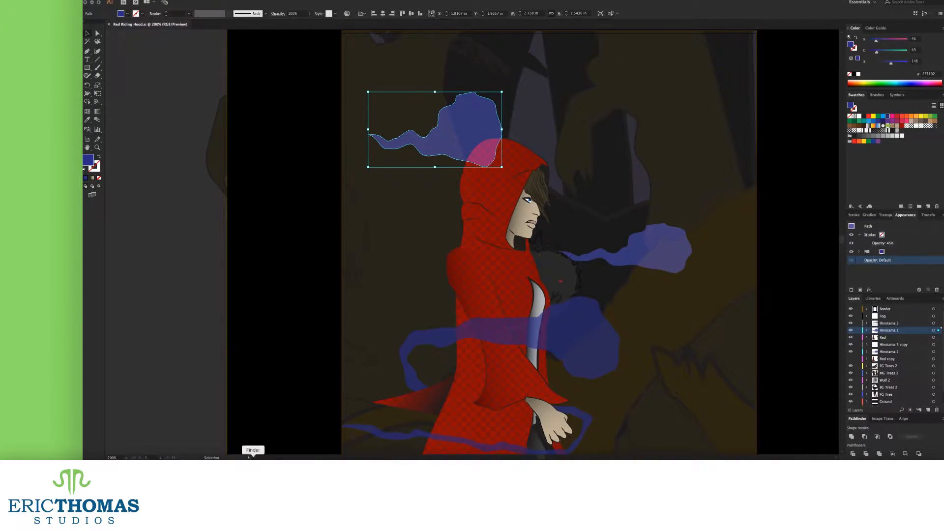
left_click(248, 457)
left_click_drag(427, 320, 432, 191)
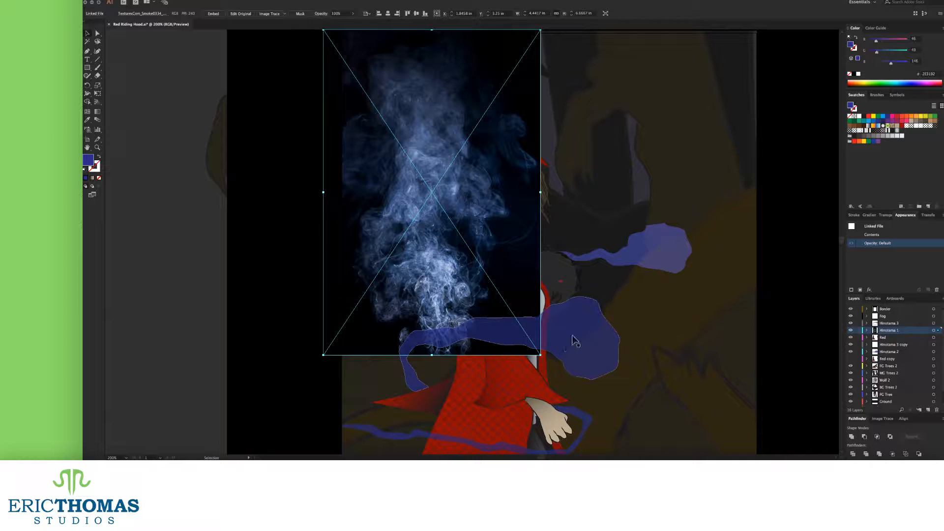
Step: Rotate the smoke image to lie horizontally, position and resize it over the upper flame, and undo the extra flame path
left_click_drag(543, 31, 558, 220)
left_click(892, 345)
left_click_drag(894, 345, 893, 337)
left_click_drag(496, 200, 494, 158)
left_click_drag(269, 261, 304, 238)
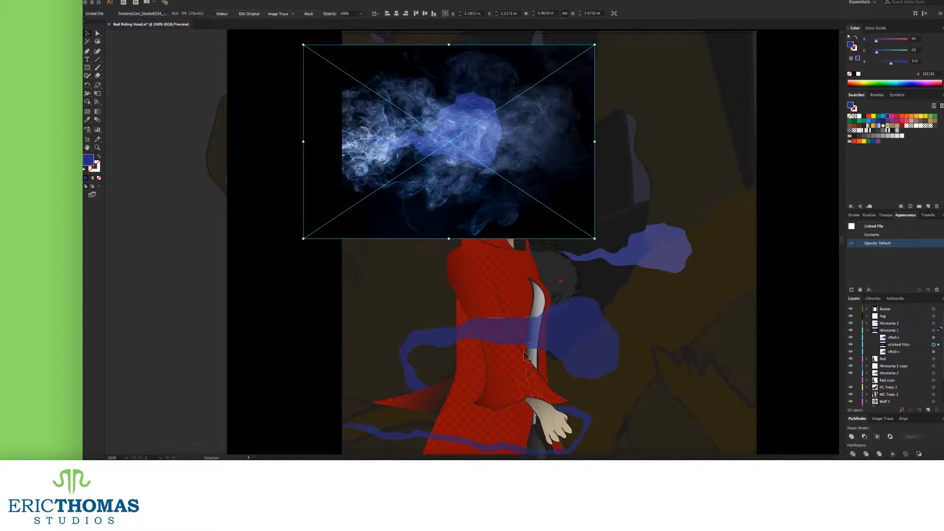
key("ctrl+z")
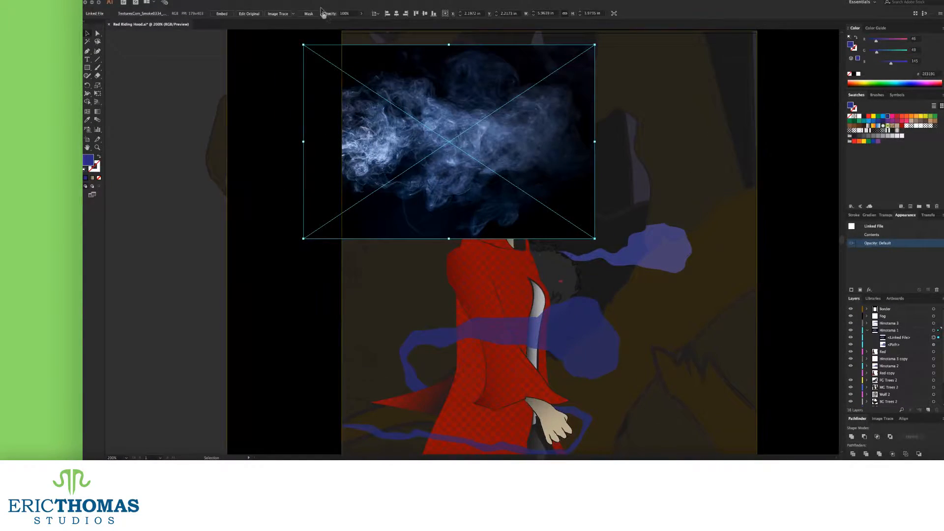
Step: Set the smoke image's blend mode to Overlay and its opacity to 43%
left_click(328, 15)
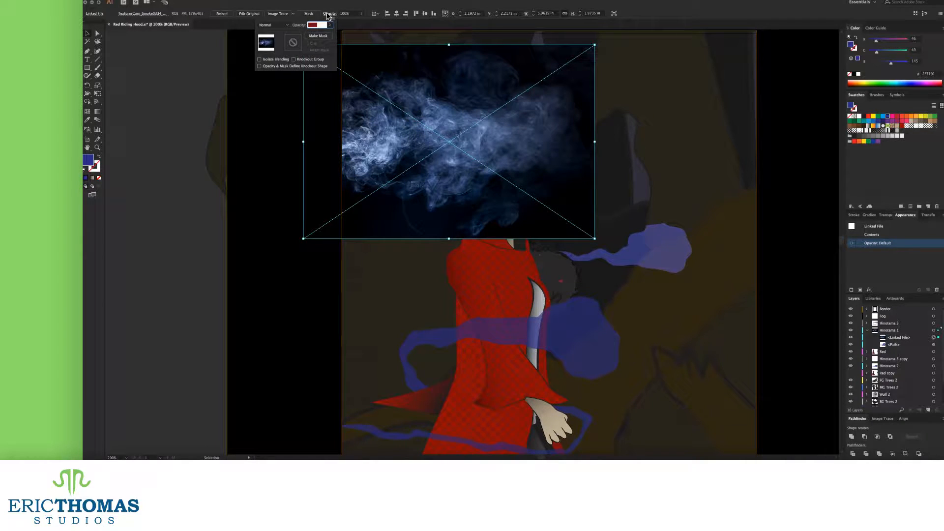
left_click(285, 25)
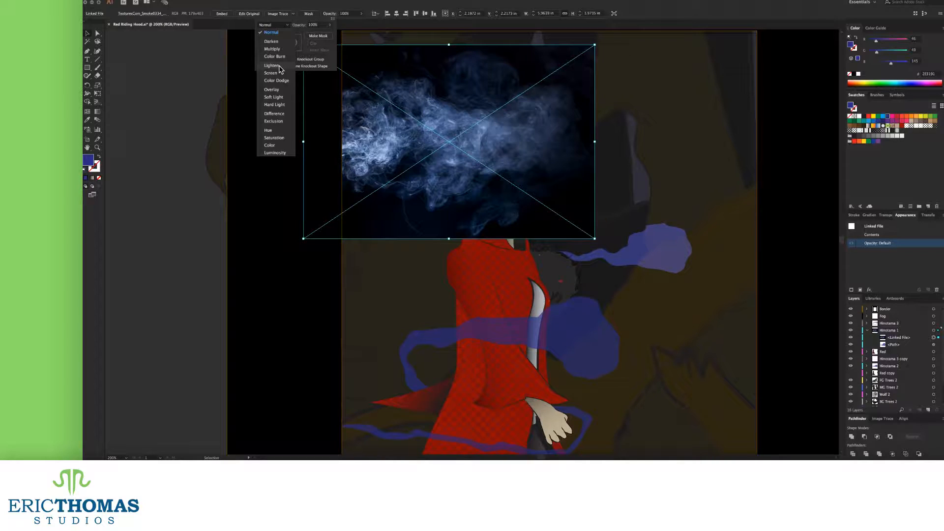
left_click(271, 89)
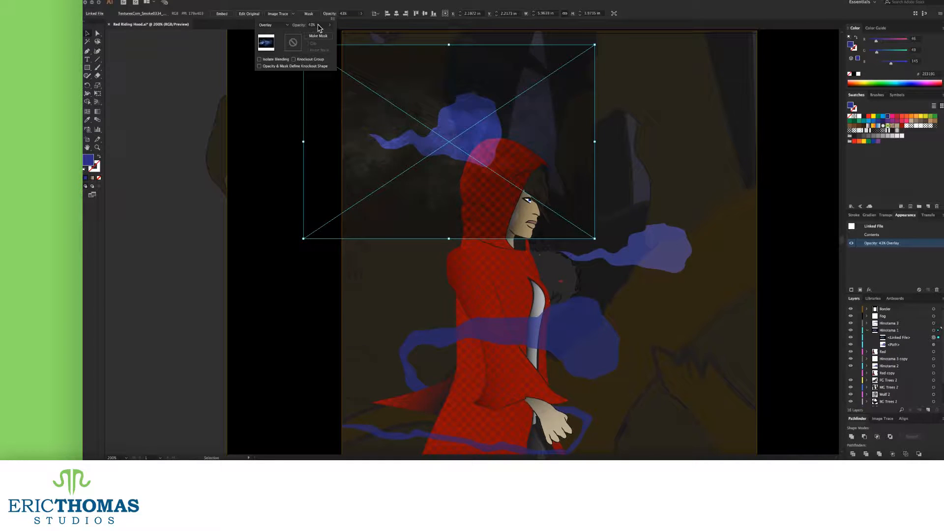
left_click(407, 67)
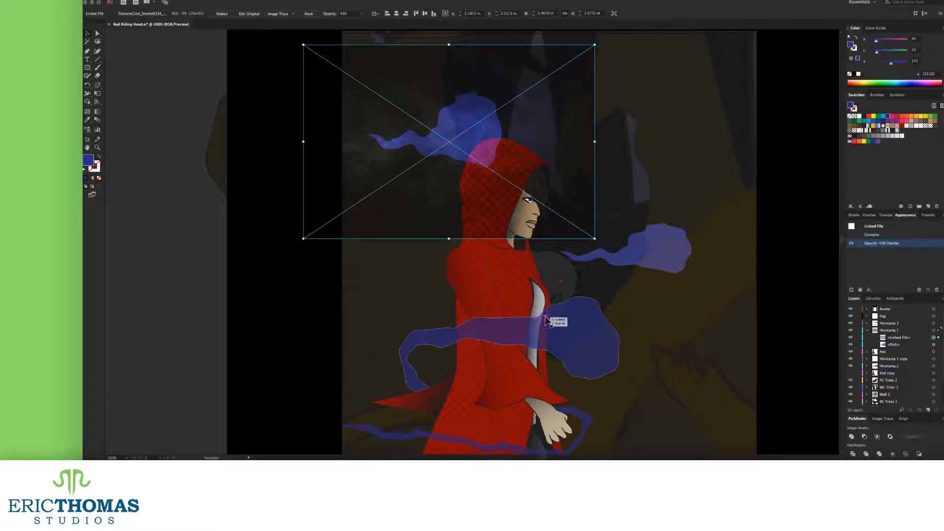
Step: Copy the upper flame's path and paste a duplicate in place
left_click(934, 345)
key("a")
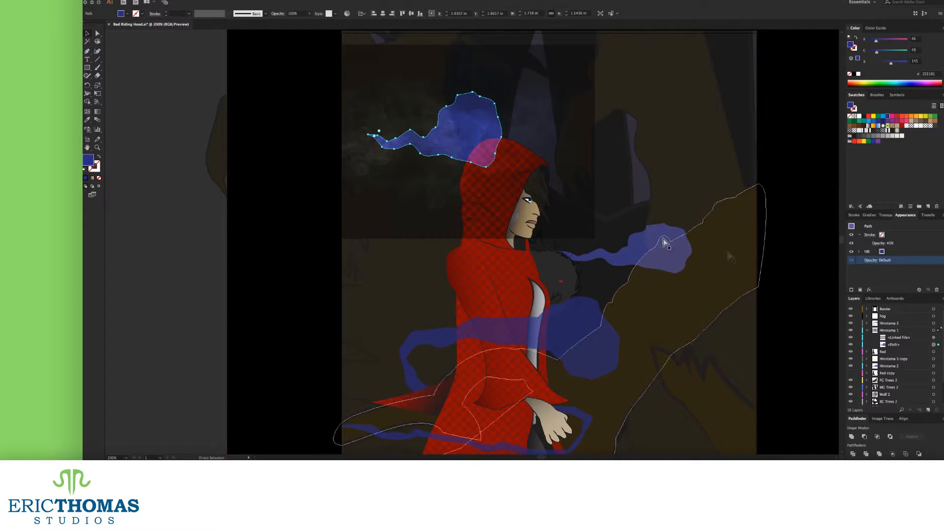
key("super+c")
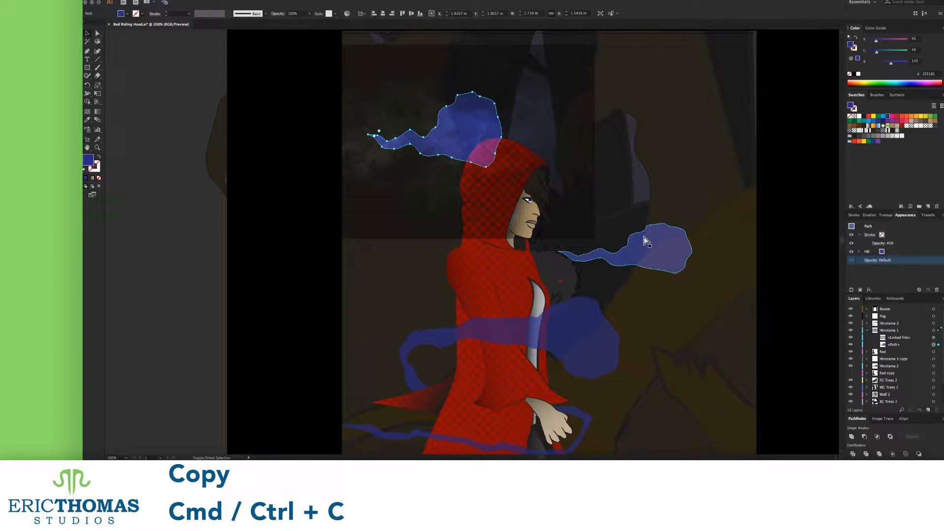
key("super+f")
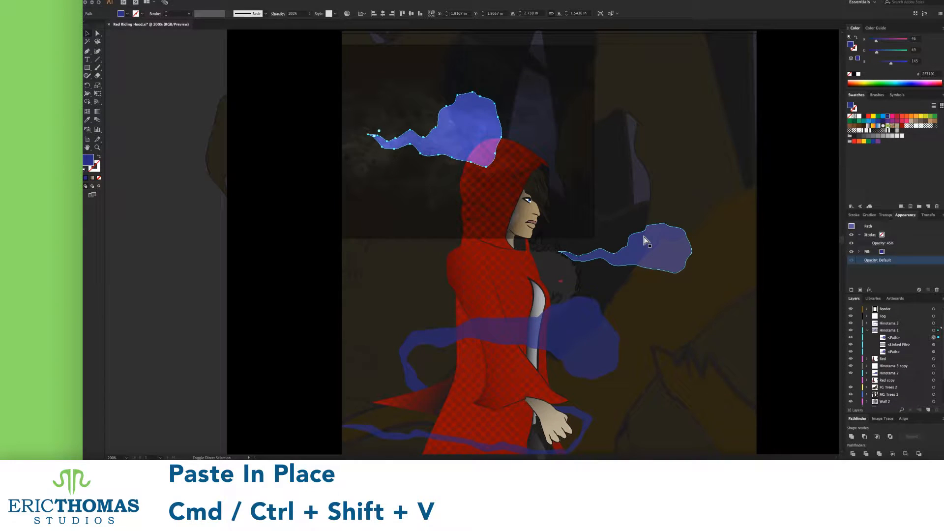
key("v")
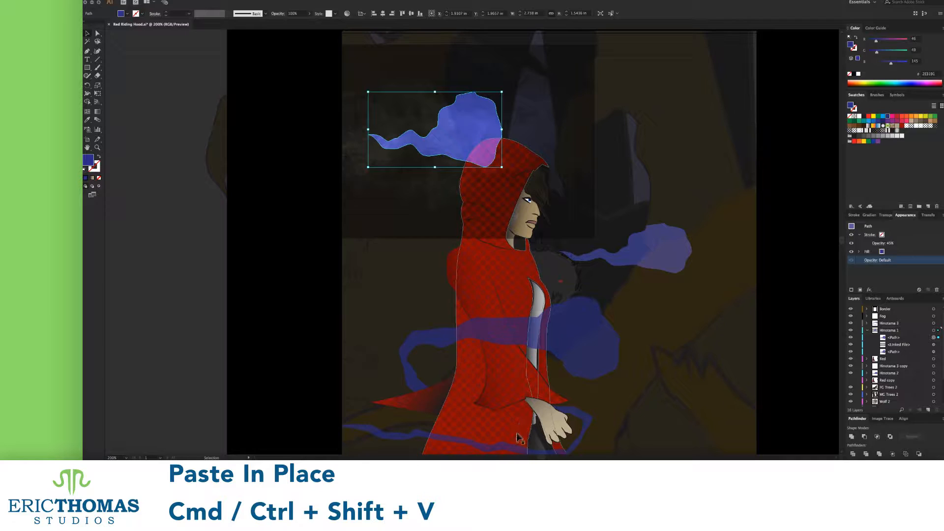
key("a")
key("ctrl+shift+v")
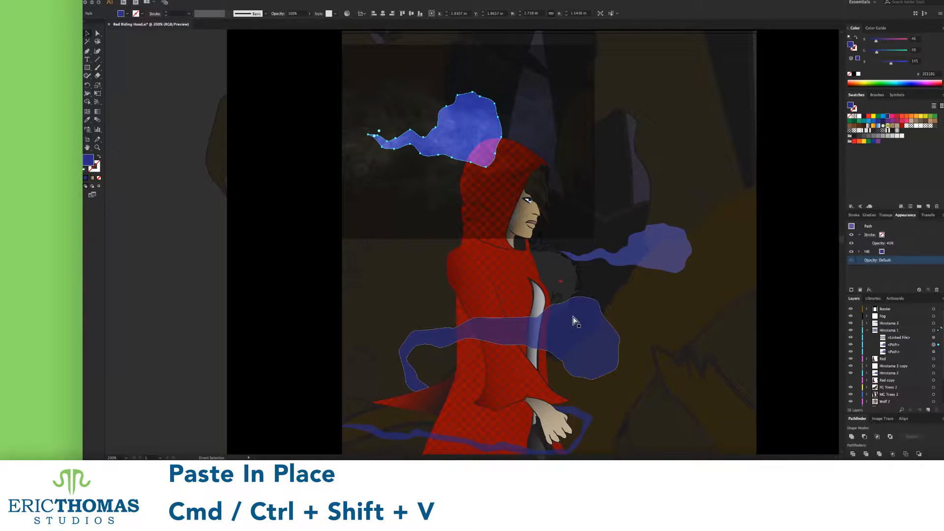
Step: Try the duplicate flame path behind the smoke image in the stacking order and bring it back in front
key("ctrl+]")
key("v")
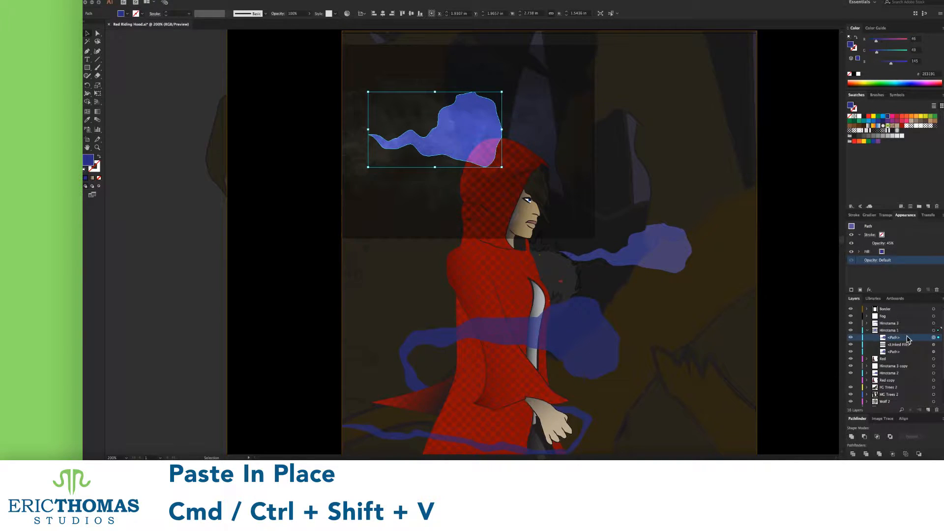
key("ctrl+[")
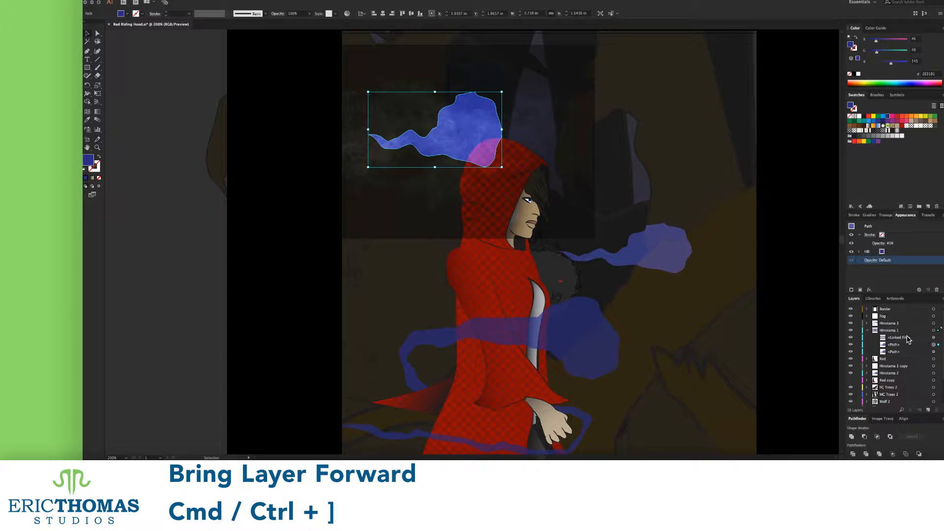
key("ctrl+bracketright")
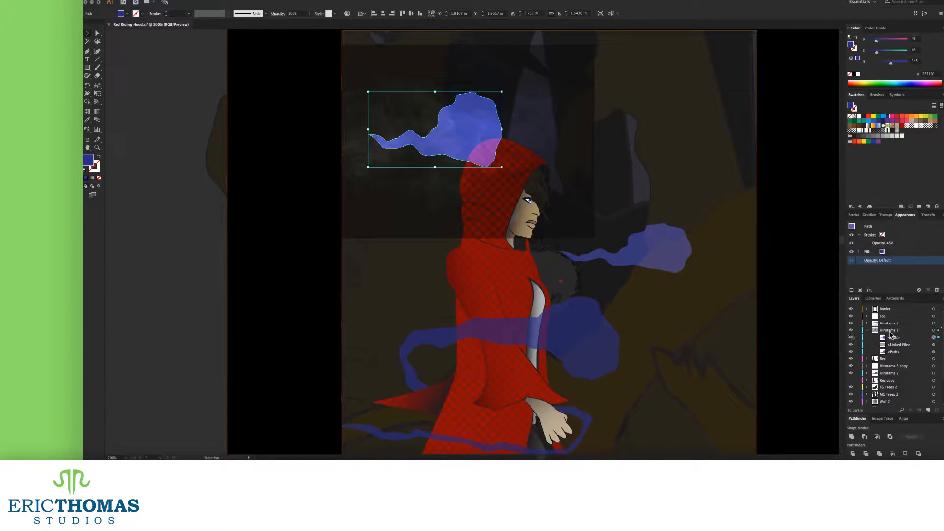
Step: Clip the Hinotama 1 layer's smoke image and flame to the duplicate flame path with a clipping mask and clear the selection
left_click(934, 331)
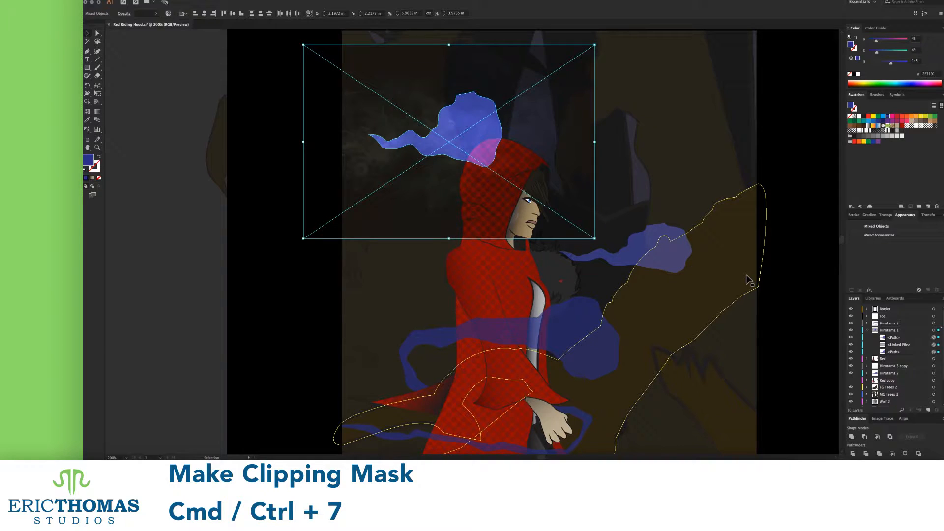
key("a")
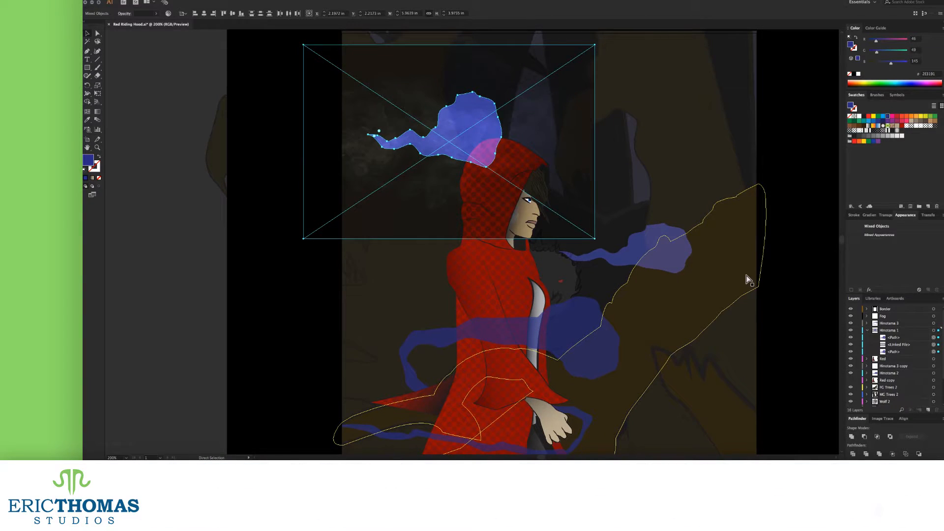
key("super+7")
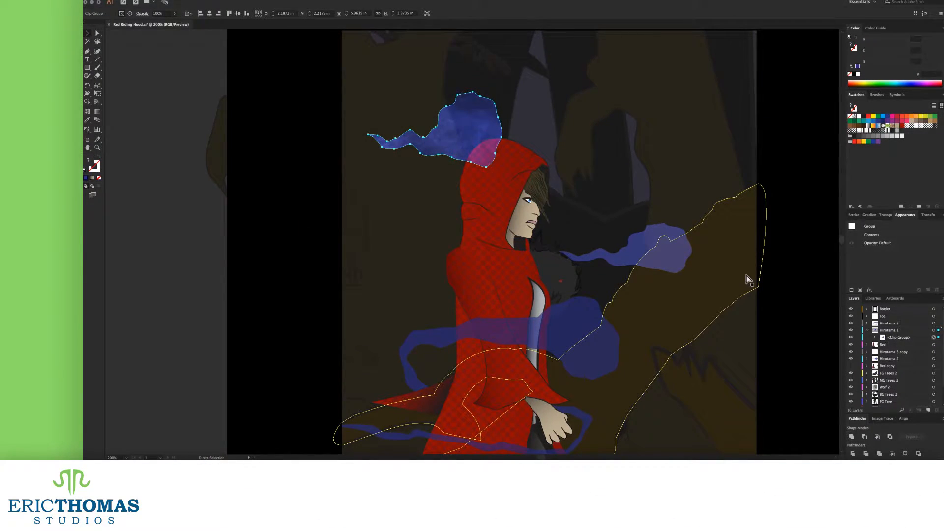
key("v")
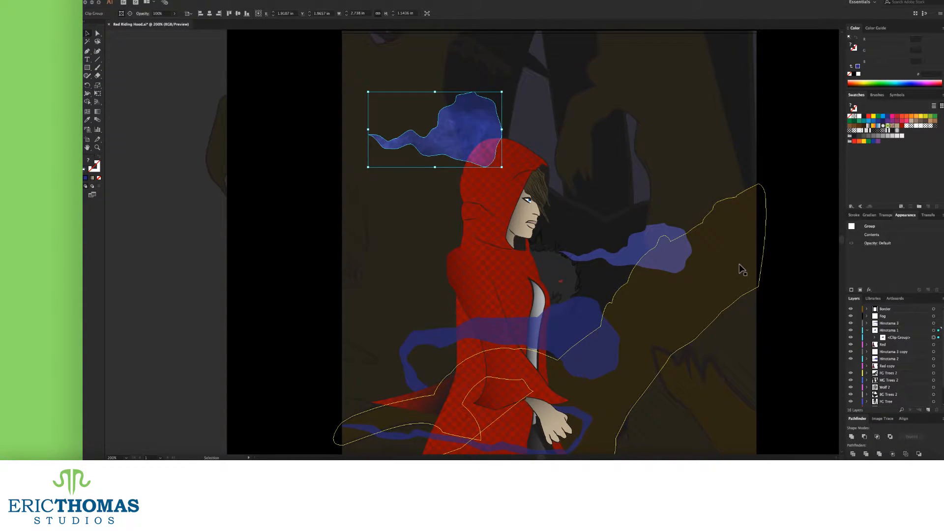
key("a")
key("super+shift+a")
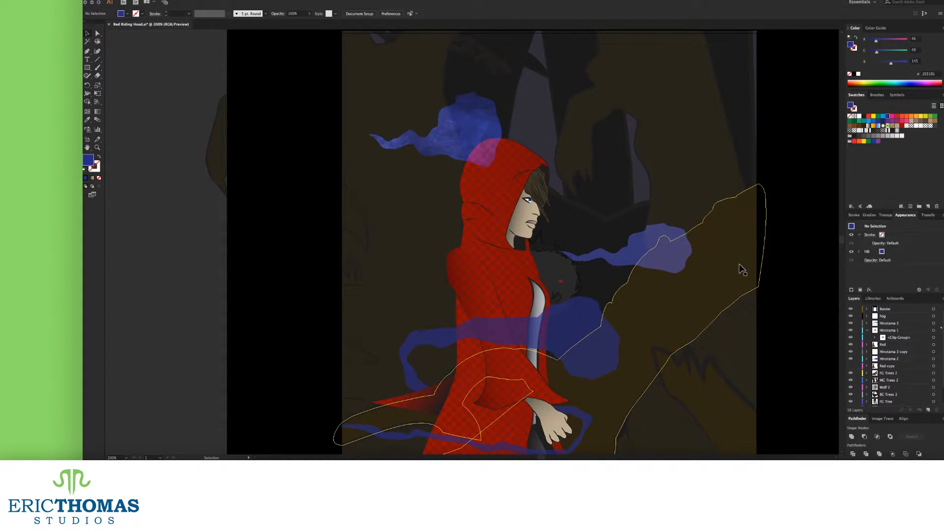
Step: Export the illustration under the name Red Riding Hood Base and choose its file format
scroll(742, 269, "up", 2)
scroll(743, 270, "right", 1)
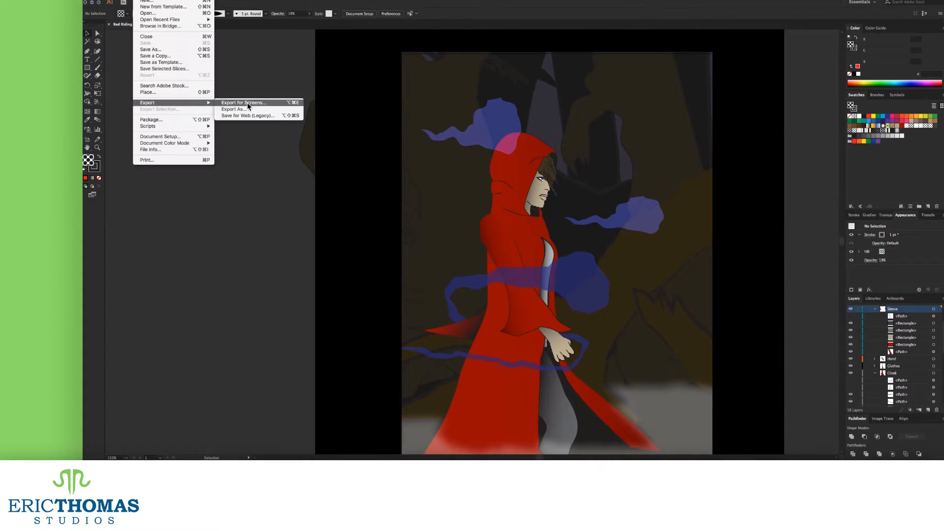
left_click(255, 109)
left_click(519, 69)
type("Base")
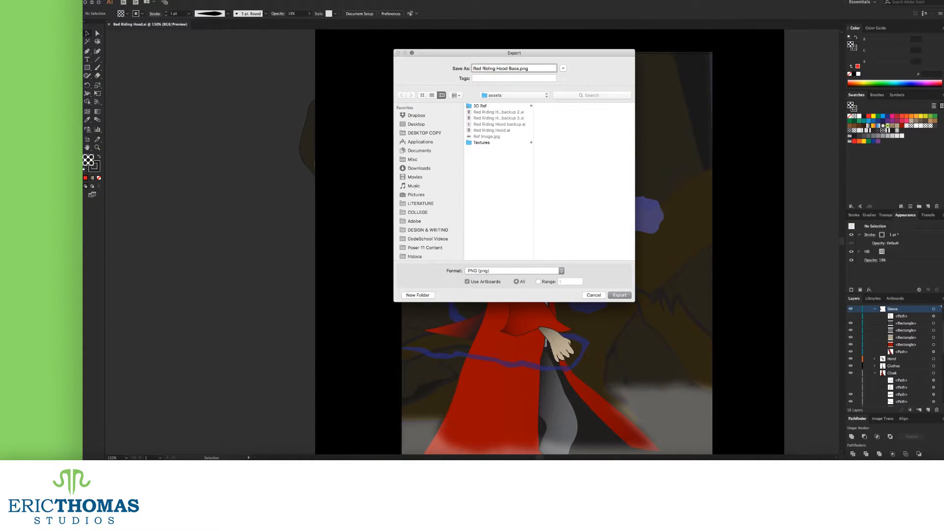
left_click(514, 270)
left_click(487, 303)
left_click(619, 295)
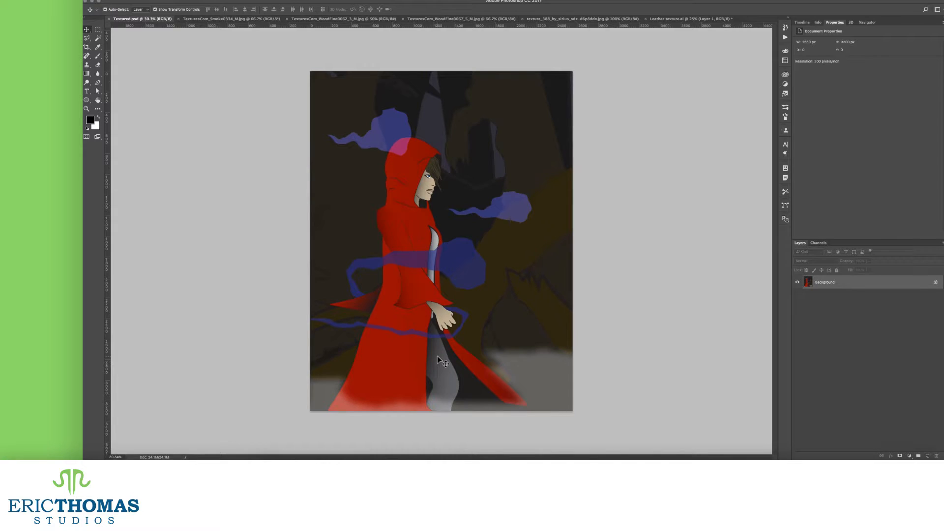
Step: In Photoshop, paste the cut-out smoke texture onto a new layer of Textured.psd and convert that layer to a smart object
key("w")
left_click(927, 456)
key("super+v")
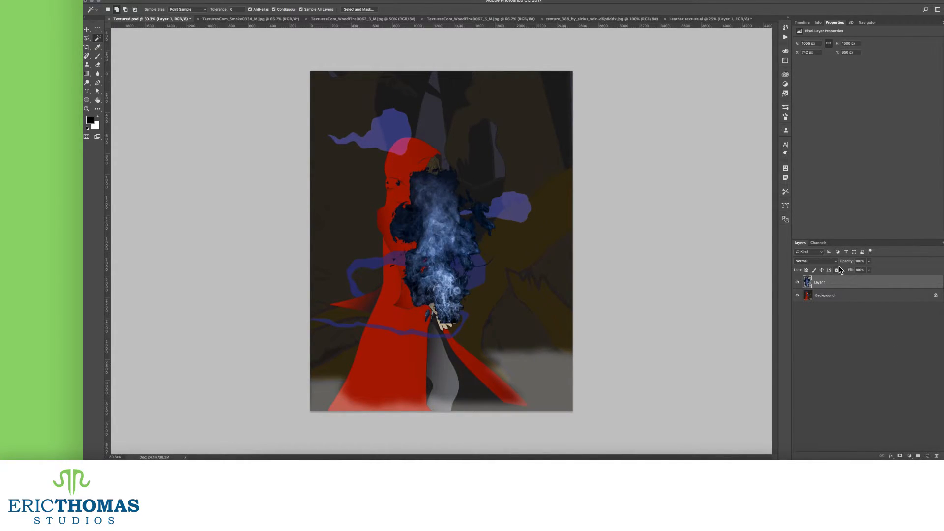
right_click(837, 282)
left_click(854, 256)
Step: Hide the smoke layer and select all the blue flames on the Background layer with the Magic Wand and similar colours
key("super+comma")
key("alt+bracketleft")
left_click(463, 266)
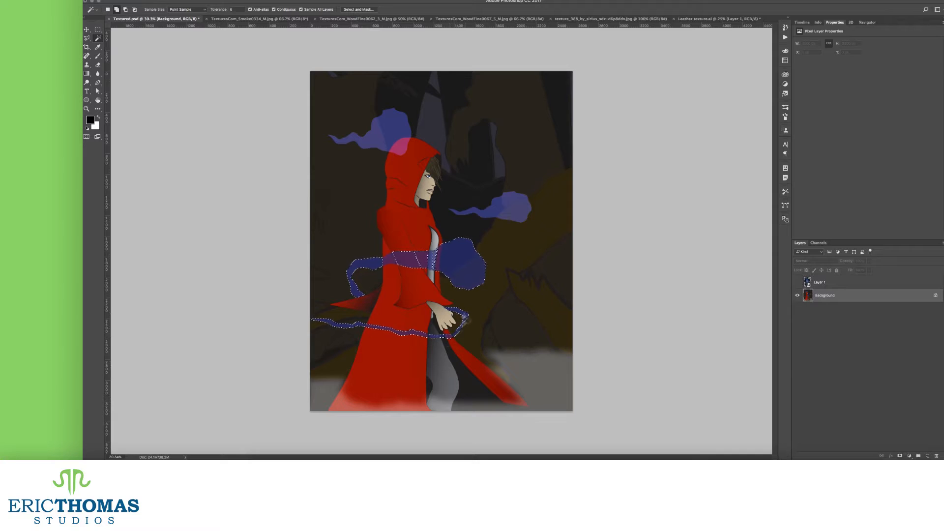
left_click(232, 95)
left_click(818, 298, "super")
Step: Show the smoke layer again, group it and mask the group with the flame selection
left_click(798, 282)
key("super+g")
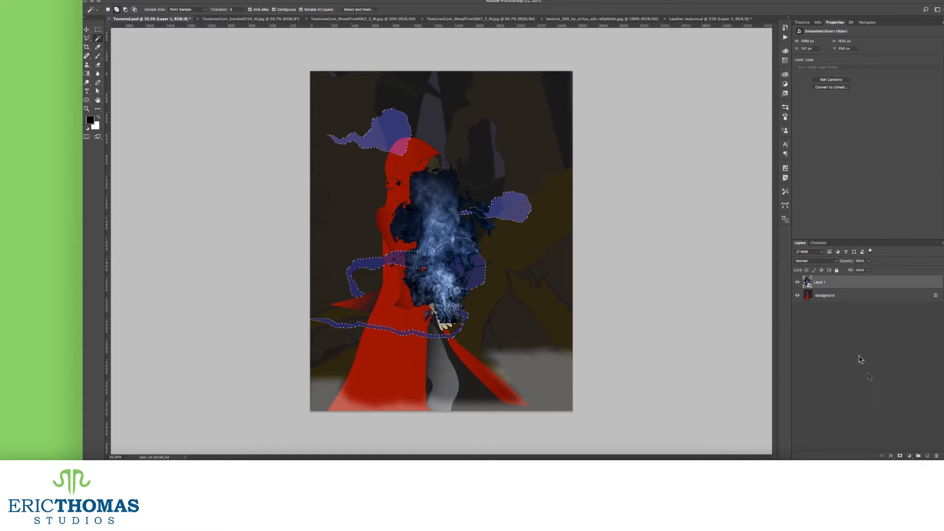
left_click(900, 457)
Step: Rename the masked smoke group as Hinotama
double_click(834, 282)
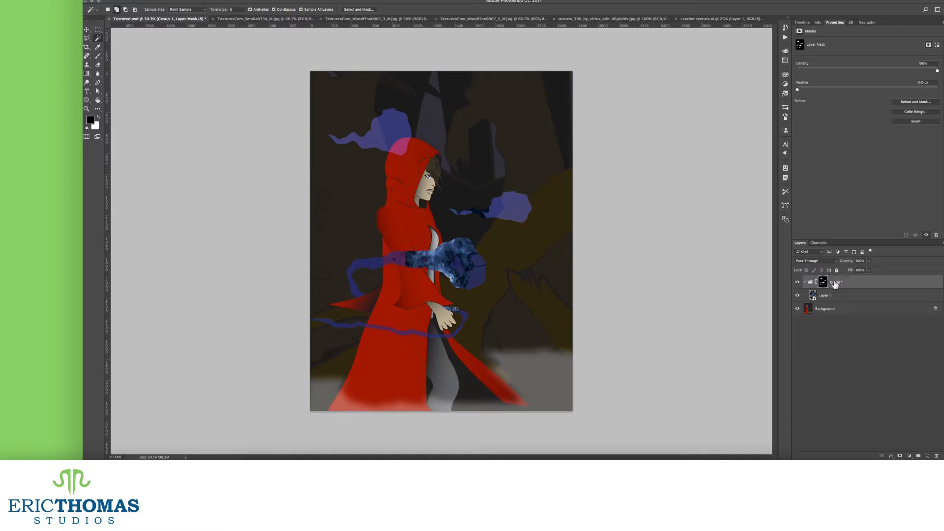
type("S")
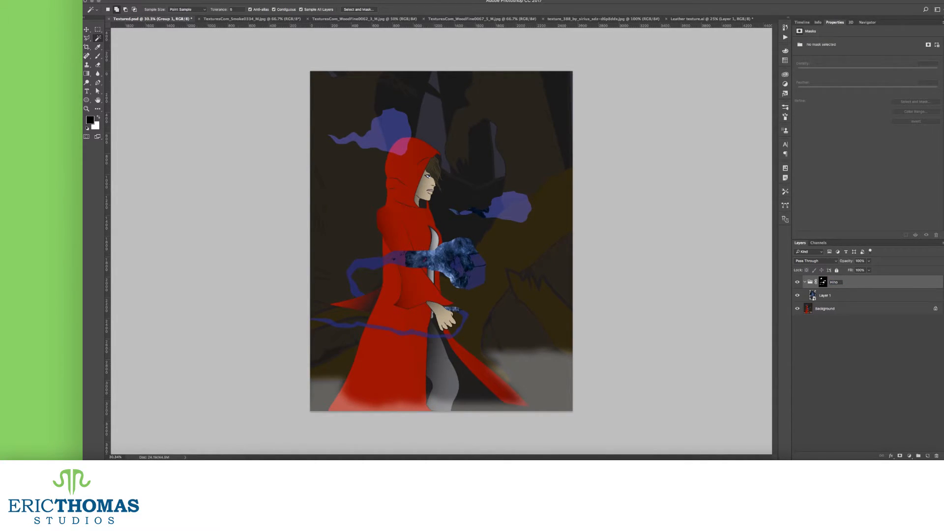
key("Return")
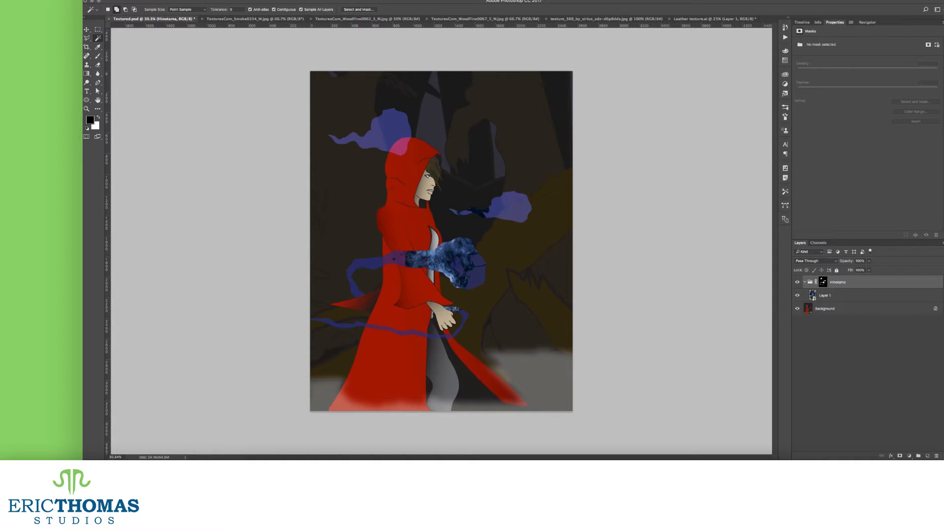